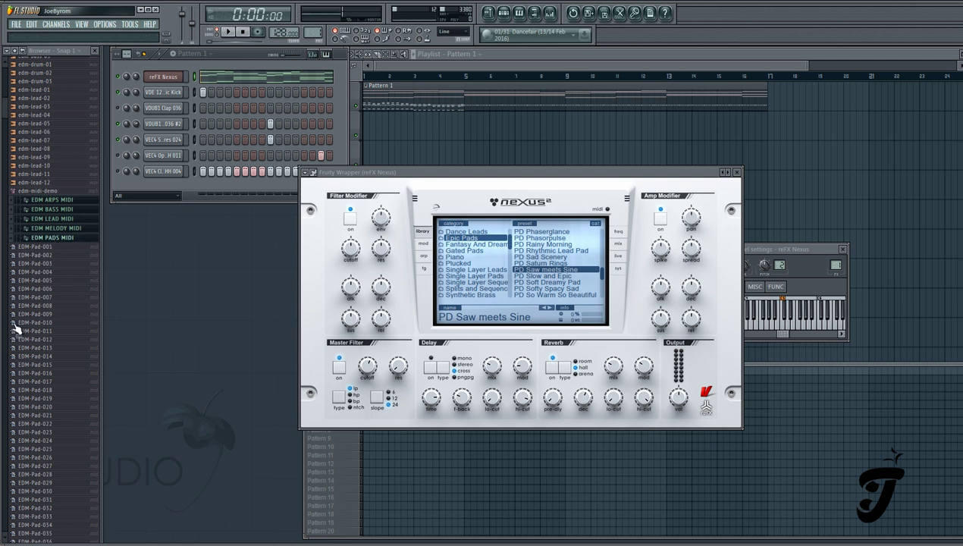
Step: Play the pad pattern on the reFX Nexus channel while sweeping the synth's master filter cutoff
{"action": "left_click", "coordinate": [239, 58]}
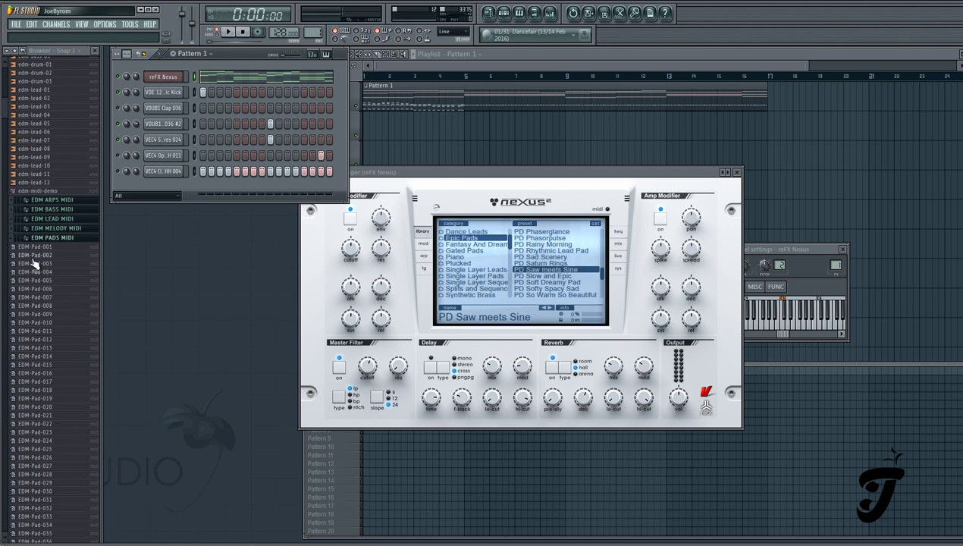
{"action": "key", "text": "space"}
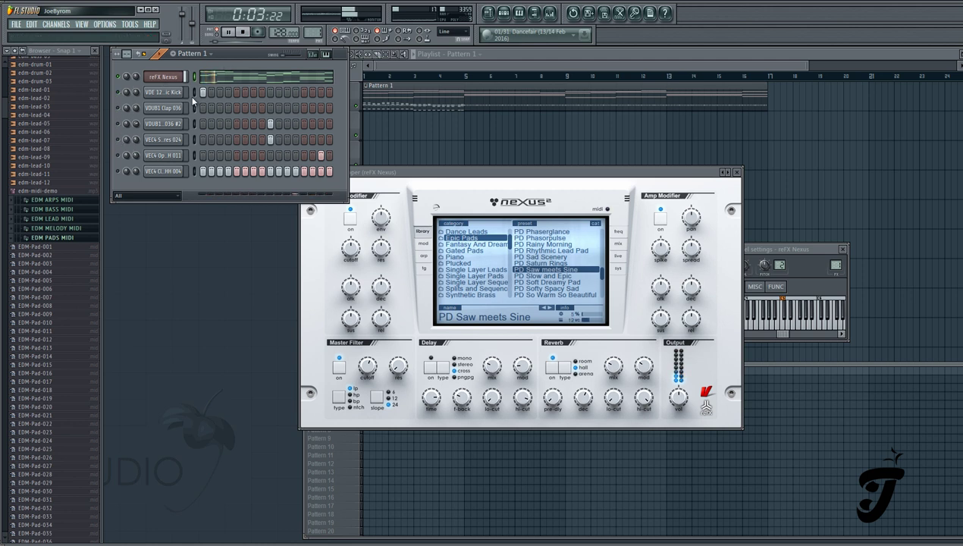
{"action": "left_click", "coordinate": [366, 367]}
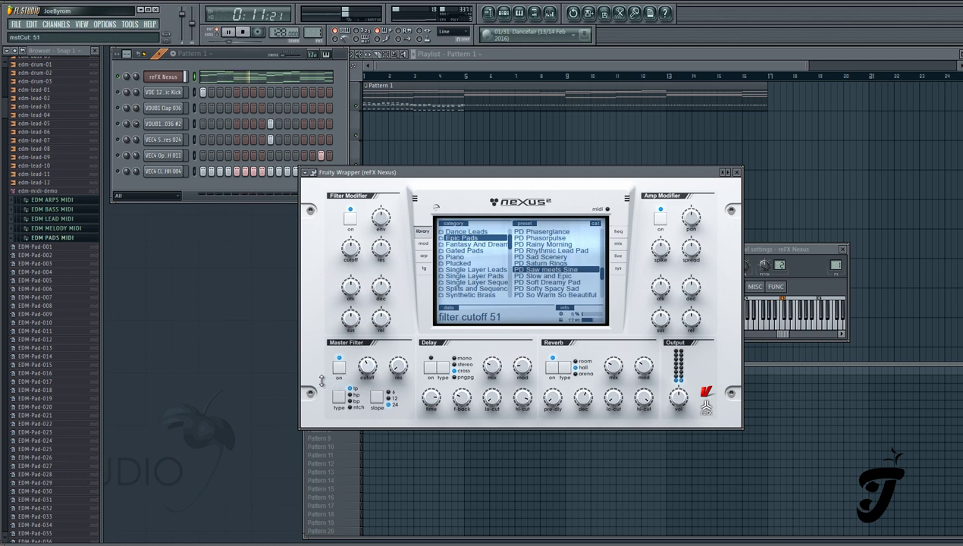
{"action": "key", "text": "space"}
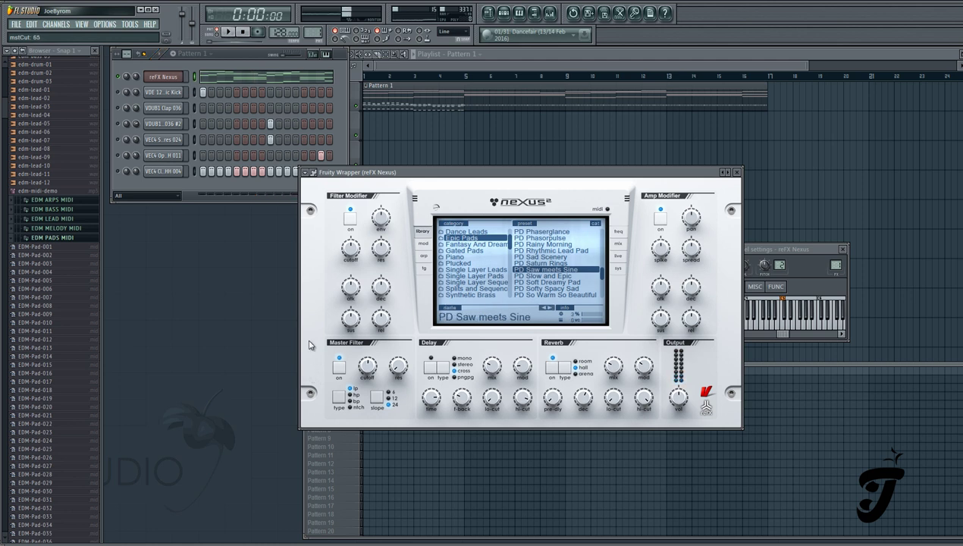
Step: Load EDM-Pad-013 onto the reFX Nexus channel and play it while raising the master filter cutoff to 127
{"action": "left_click_drag", "start_coordinate": [37, 348], "coordinate": [162, 76]}
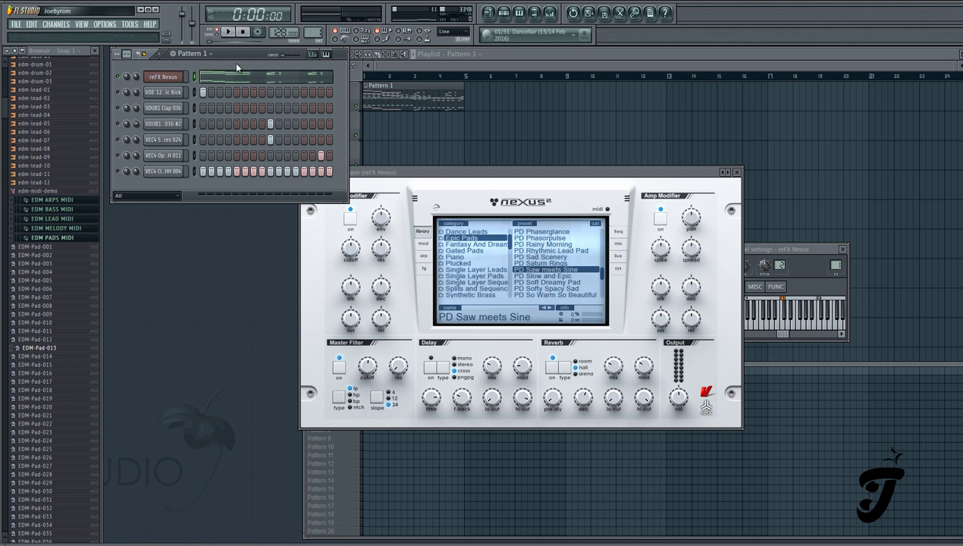
{"action": "key", "text": "space"}
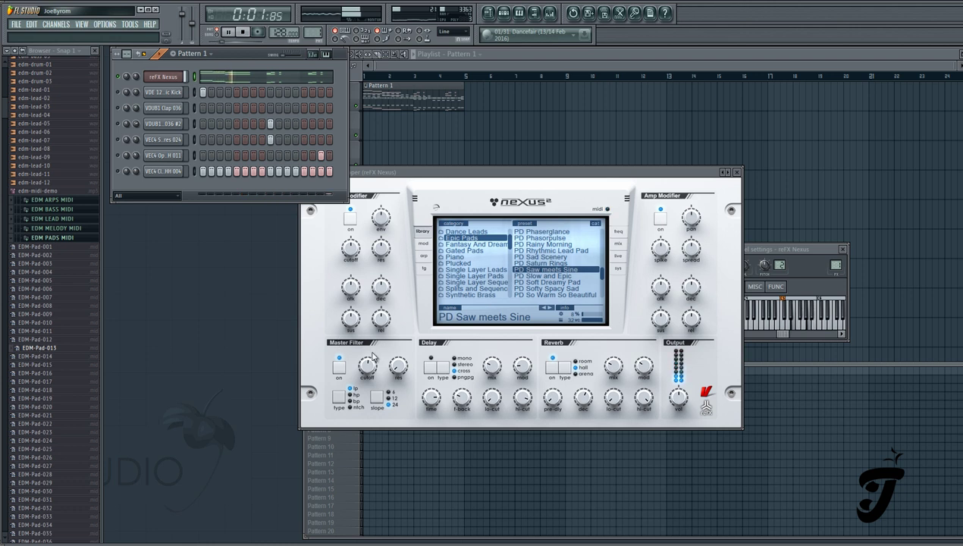
{"action": "left_click_drag", "start_coordinate": [367, 363], "coordinate": [359, 298]}
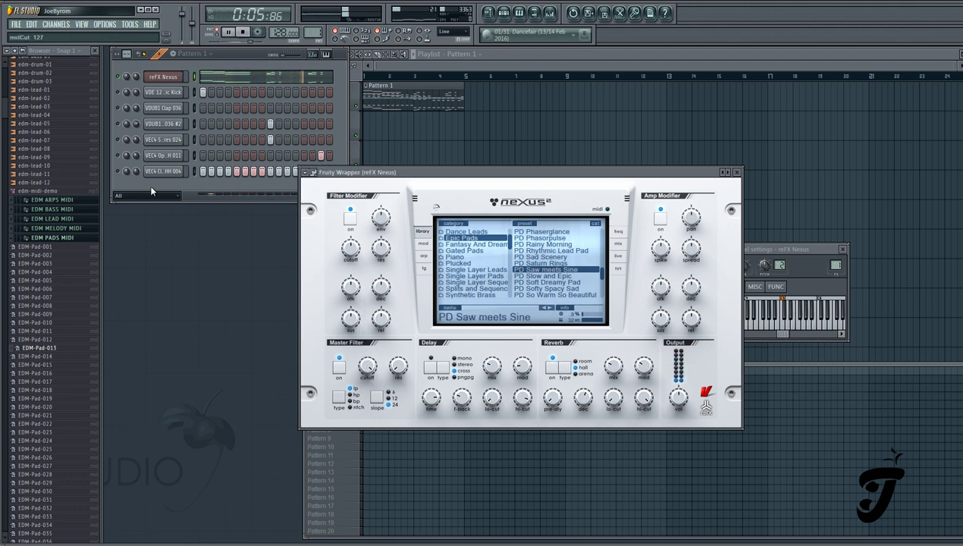
{"action": "key", "text": "space"}
Step: Load EDM-Pad-017 onto the reFX Nexus channel with the PN Terminators Theme preset and lower the delay and reverb mix
{"action": "left_click_drag", "start_coordinate": [42, 381], "coordinate": [161, 77]}
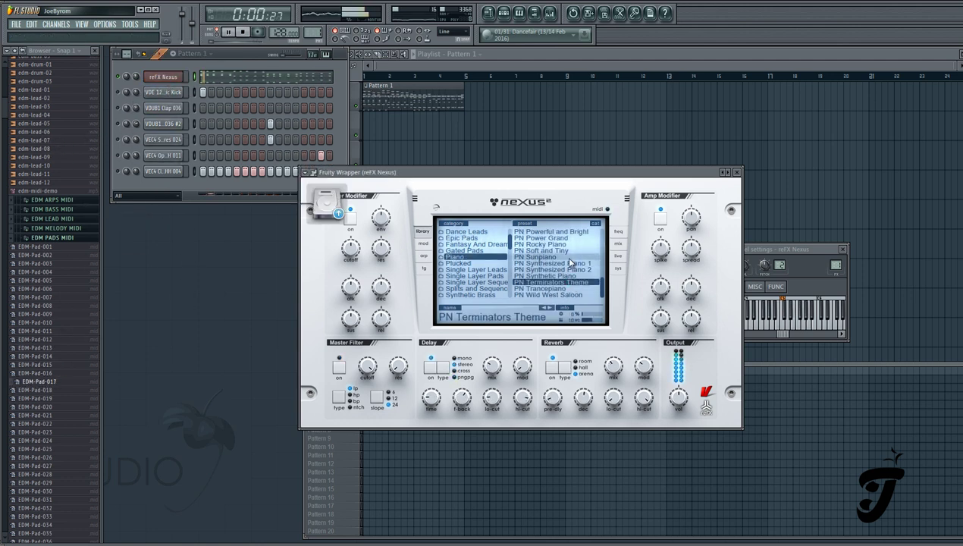
{"action": "left_click_drag", "start_coordinate": [493, 358], "coordinate": [484, 379]}
{"action": "left_click_drag", "start_coordinate": [612, 361], "coordinate": [604, 378]}
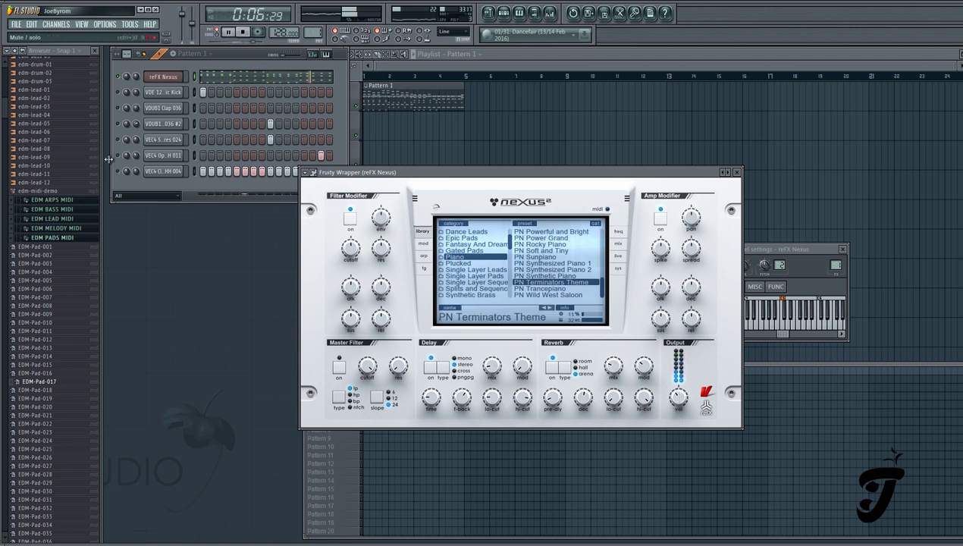
Step: Fill the VDE kick channel each 4 steps and lower the Nexus master filter cutoff during playback
{"action": "left_click", "coordinate": [252, 55]}
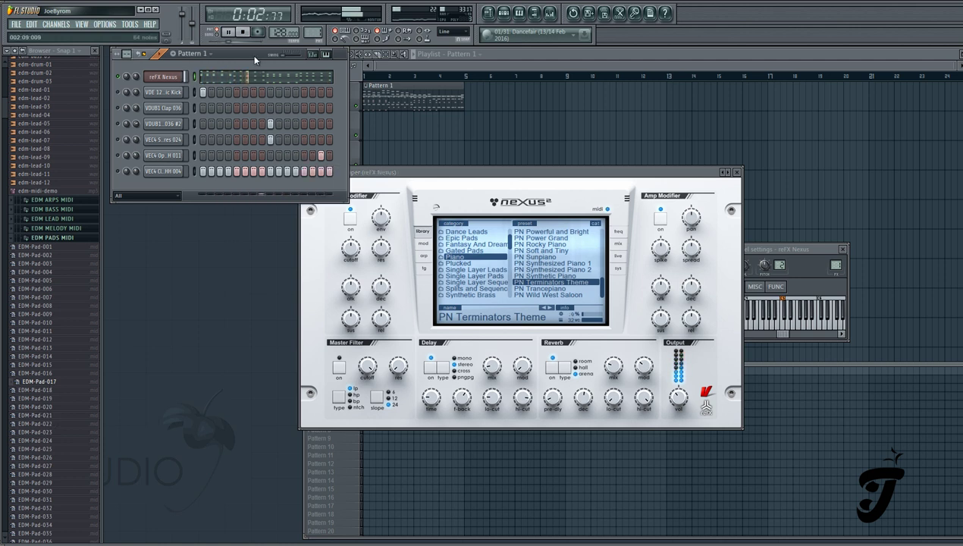
{"action": "right_click", "coordinate": [172, 94]}
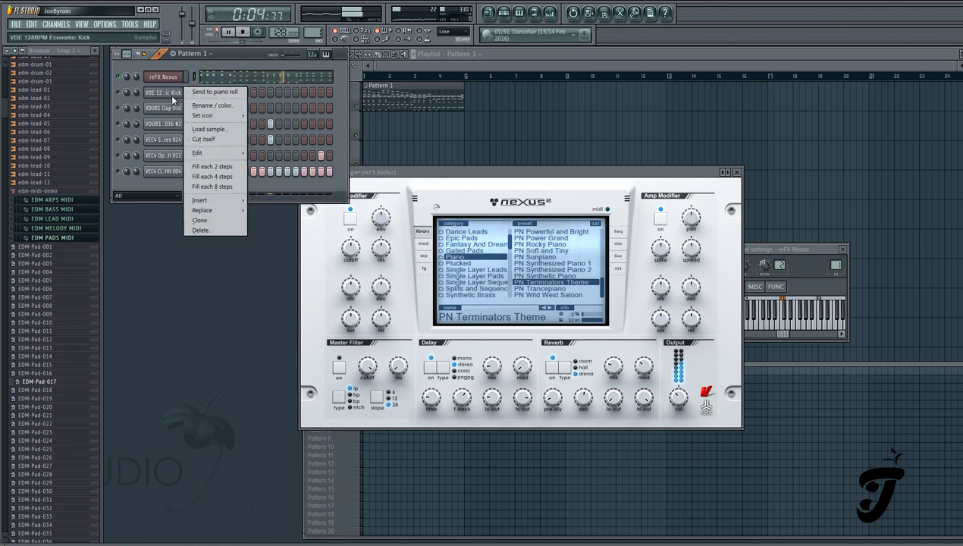
{"action": "left_click", "coordinate": [221, 175]}
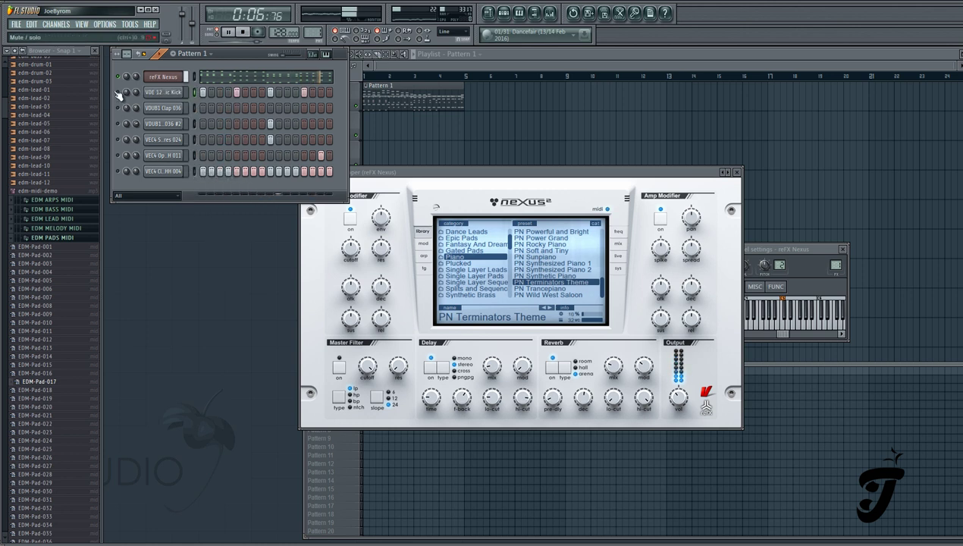
{"action": "left_click_drag", "start_coordinate": [368, 366], "coordinate": [327, 448]}
{"action": "key", "text": "space"}
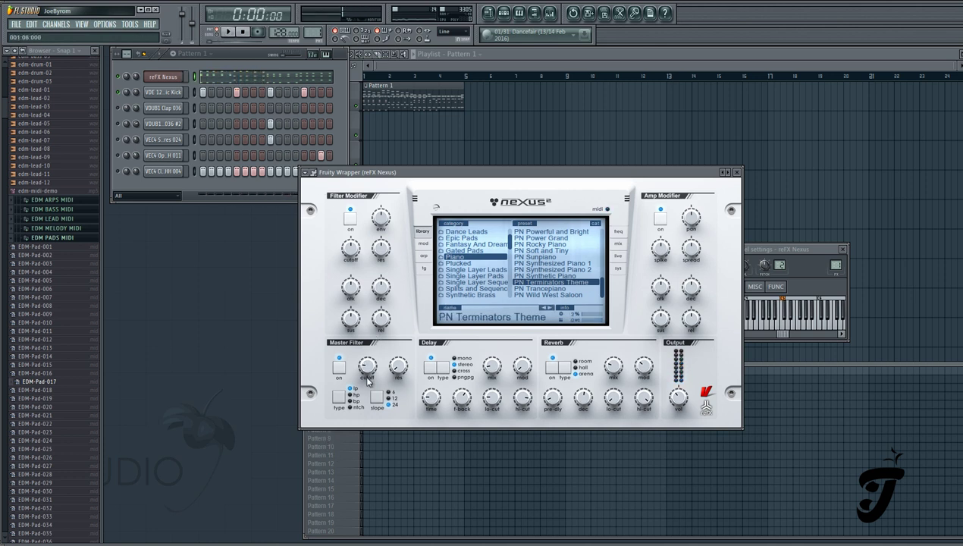
Step: Load EDM-Bass-015 from the EDM BASS MIDI folder onto Nexus and audition bass presets up to BA Gritty Bass 1
{"action": "left_click", "coordinate": [56, 210]}
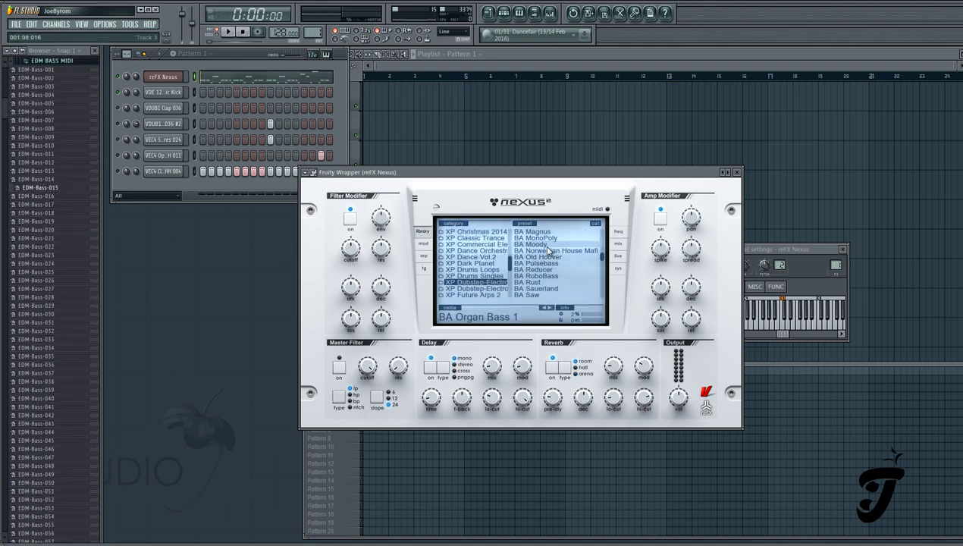
{"action": "left_click", "coordinate": [552, 245]}
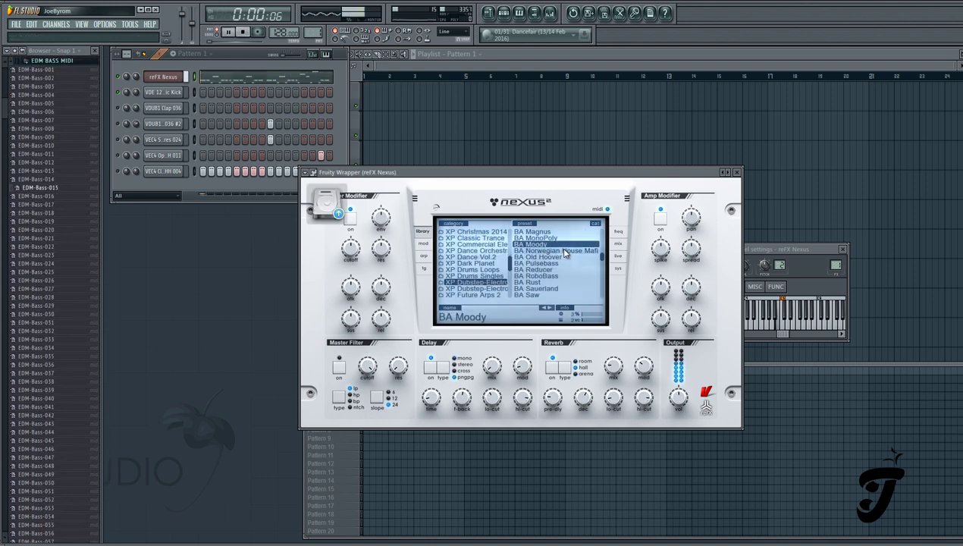
{"action": "left_click", "coordinate": [565, 251]}
{"action": "scroll", "coordinate": [568, 259], "scroll_direction": "up", "scroll_amount": 1}
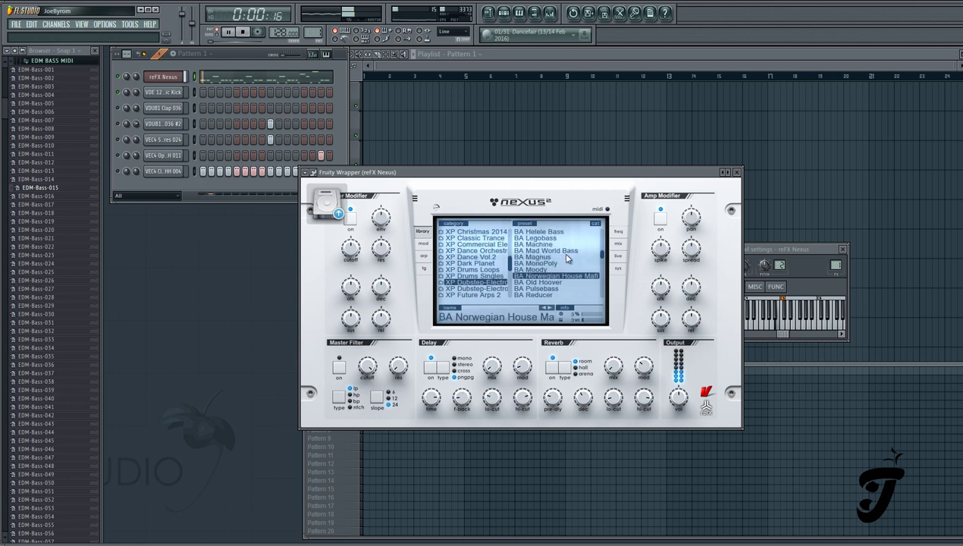
{"action": "left_click", "coordinate": [565, 252]}
{"action": "scroll", "coordinate": [566, 258], "scroll_direction": "up", "scroll_amount": 1}
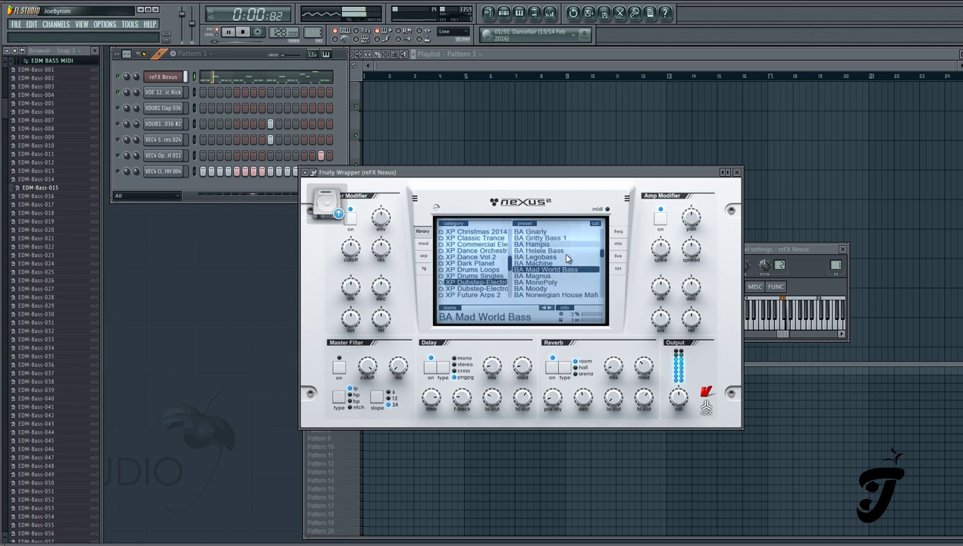
{"action": "left_click", "coordinate": [565, 240]}
{"action": "scroll", "coordinate": [566, 259], "scroll_direction": "up", "scroll_amount": 1}
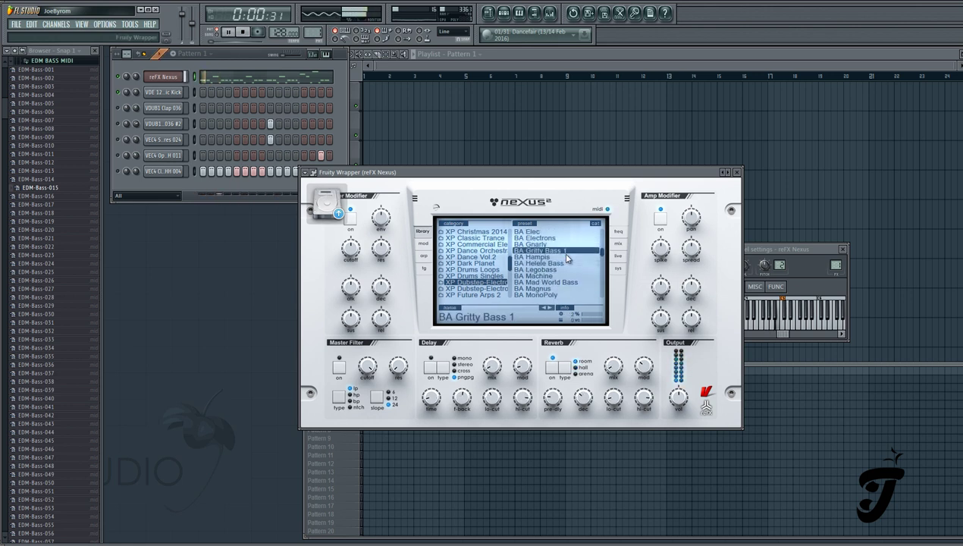
Step: Inspect all the notes of the bass pattern in the piano roll
{"action": "key", "text": "F7"}
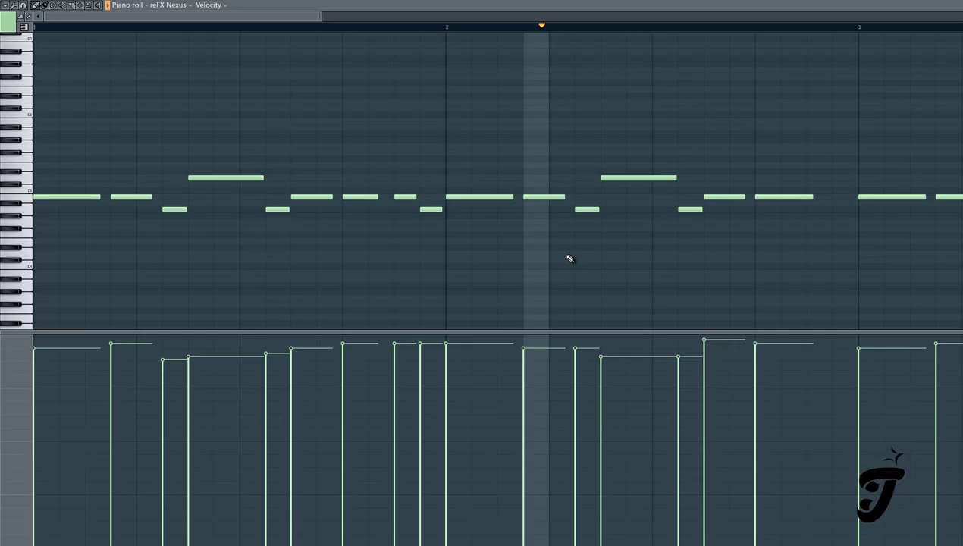
{"action": "scroll", "coordinate": [570, 259], "scroll_direction": "down", "scroll_amount": 3}
{"action": "key", "text": "ctrl+a"}
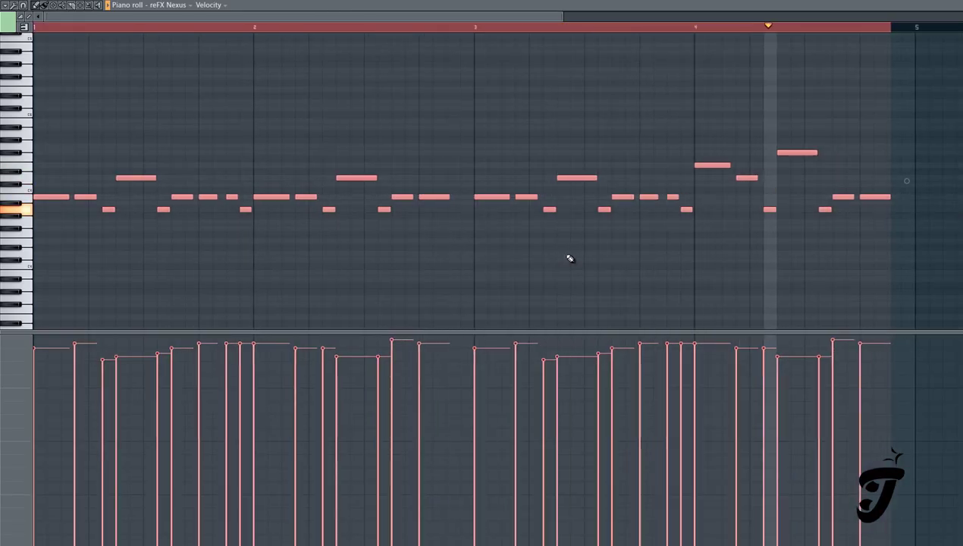
{"action": "key", "text": "ctrl+d"}
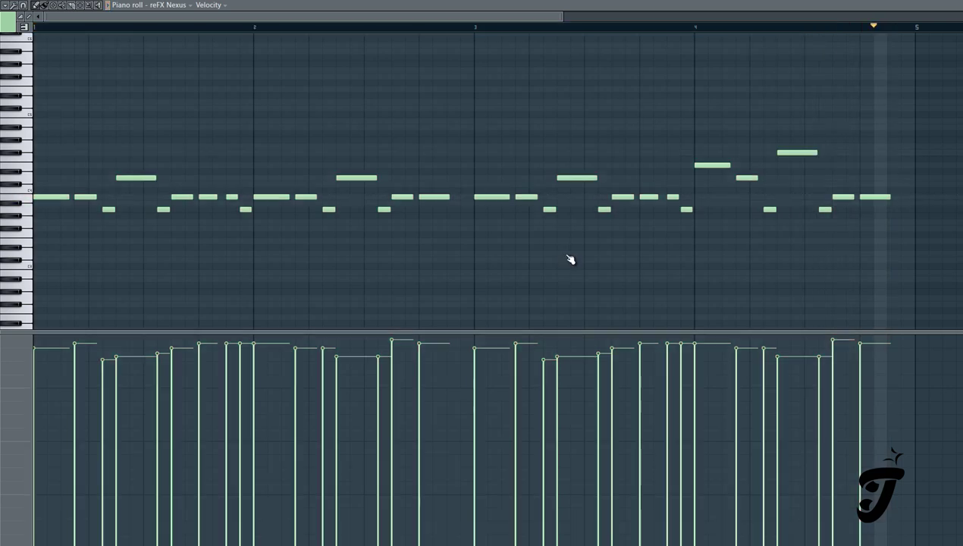
{"action": "key", "text": "Escape"}
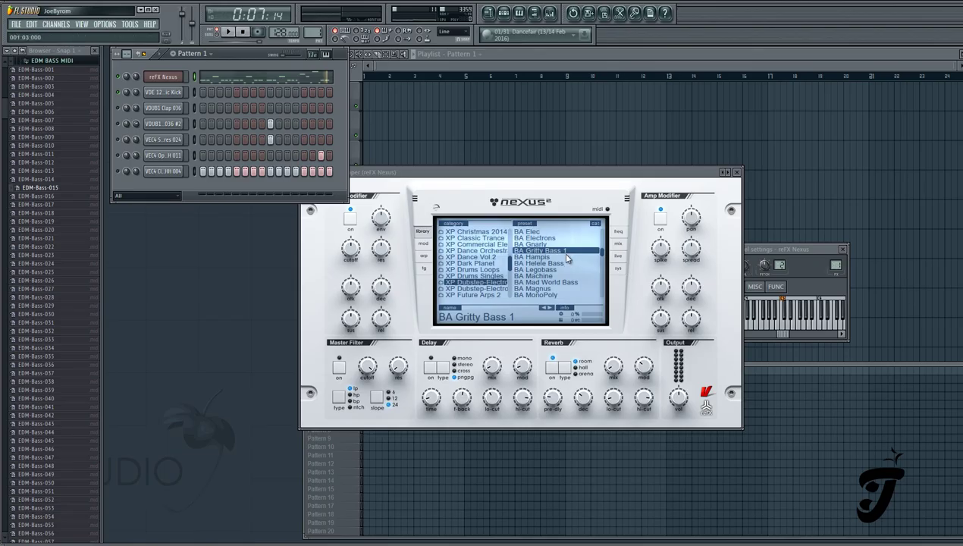
Step: Play the bass pattern with BA Gritty Bass 1 and set the master filter cutoff to 127
{"action": "left_click", "coordinate": [567, 254]}
{"action": "key", "text": "space"}
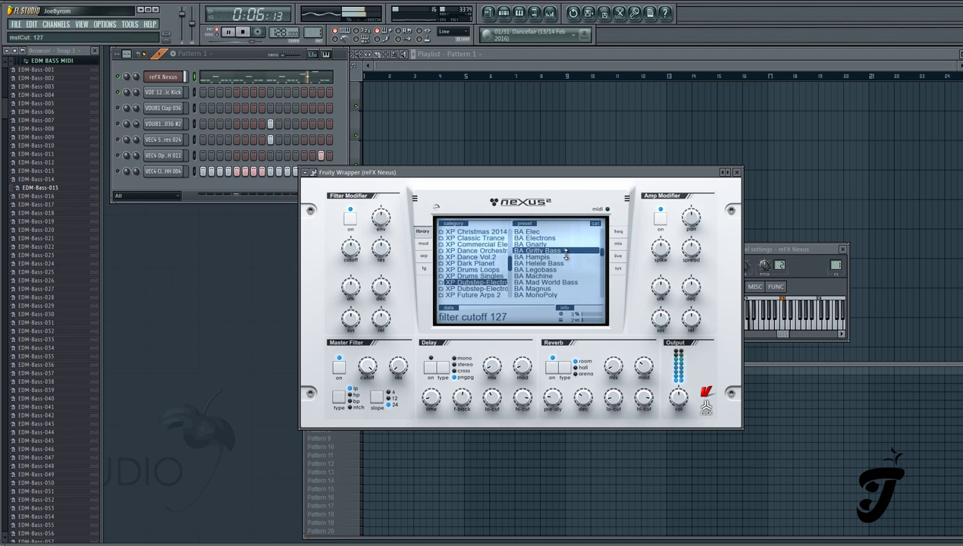
{"action": "key", "text": "space"}
Step: Load EDM-Bass-013 onto the reFX Nexus channel and play it
{"action": "key", "text": "Down"}
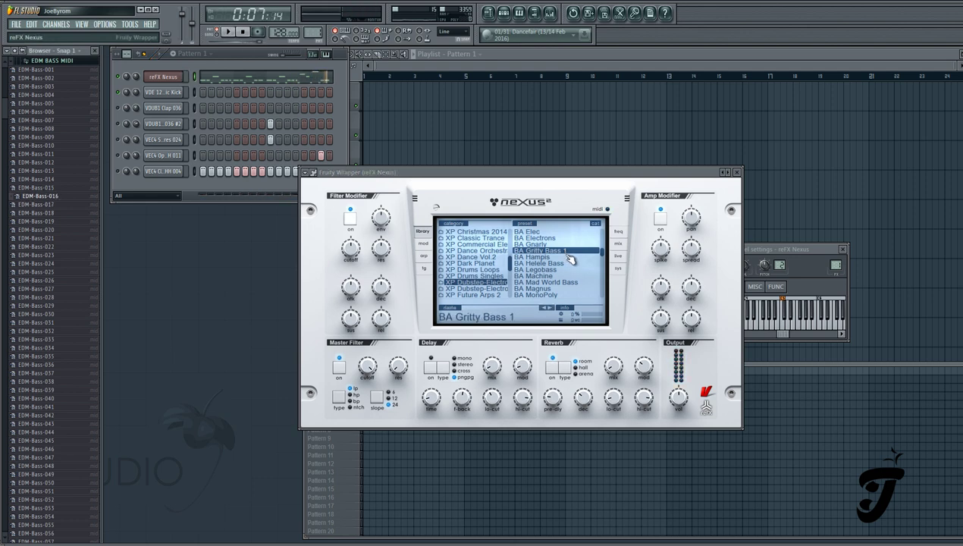
{"action": "key", "text": "Escape"}
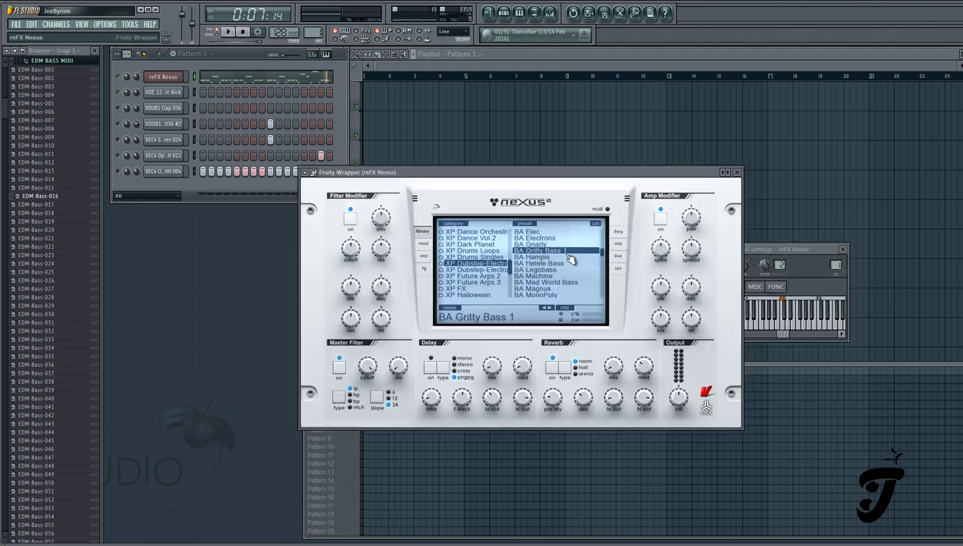
{"action": "key", "text": "space"}
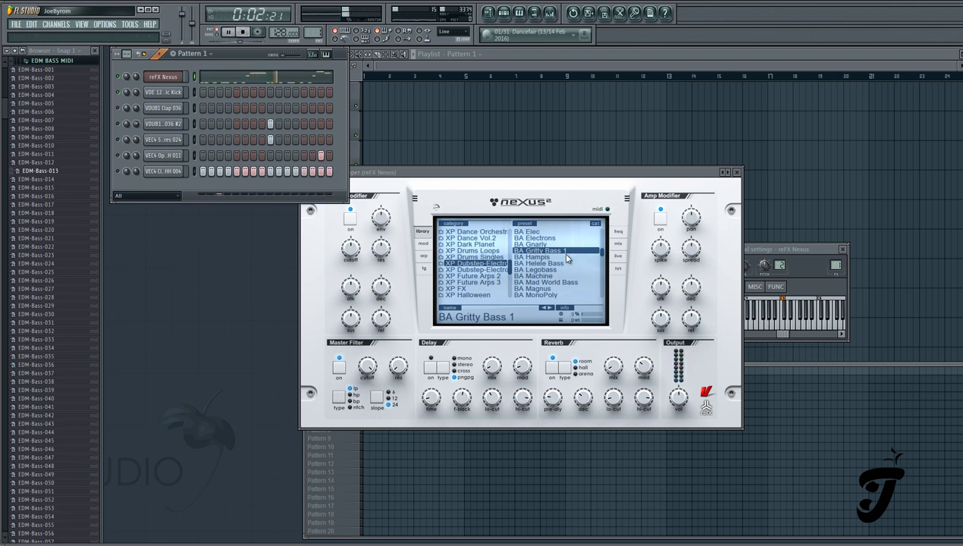
Step: Fill the VDE kick channel each 4 steps again and sweep the Nexus master filter cutoff under the bass line
{"action": "right_click", "coordinate": [180, 90]}
{"action": "left_click", "coordinate": [212, 176]}
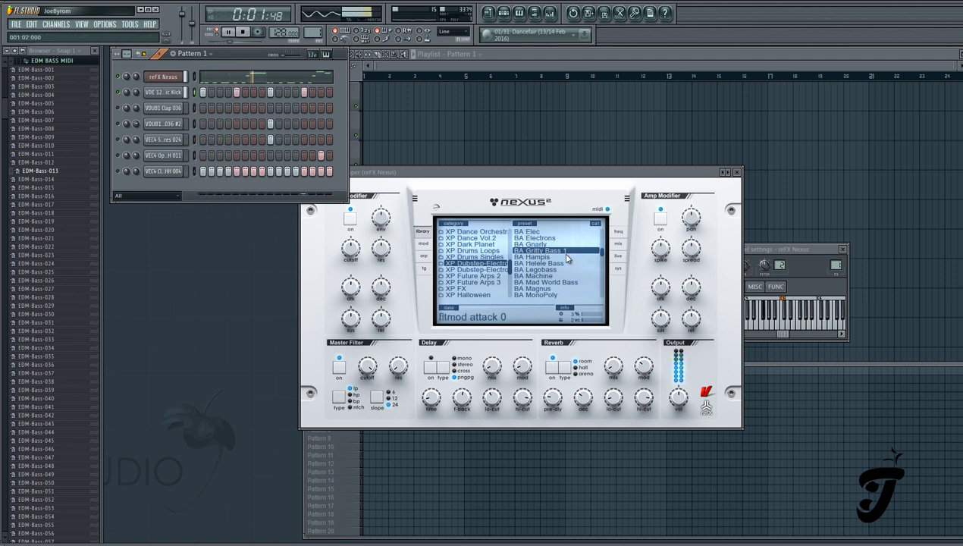
{"action": "left_click_drag", "start_coordinate": [367, 366], "coordinate": [367, 410]}
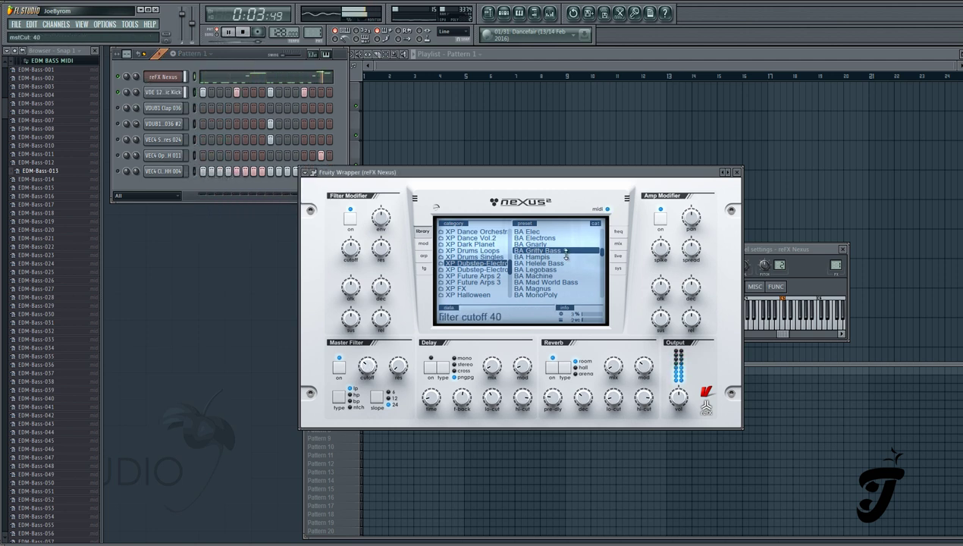
Step: Switch Nexus to the BA SnadderBass 1 preset and play the bass line while raising the master filter cutoff
{"action": "scroll", "coordinate": [567, 258], "scroll_direction": "down", "scroll_amount": 5}
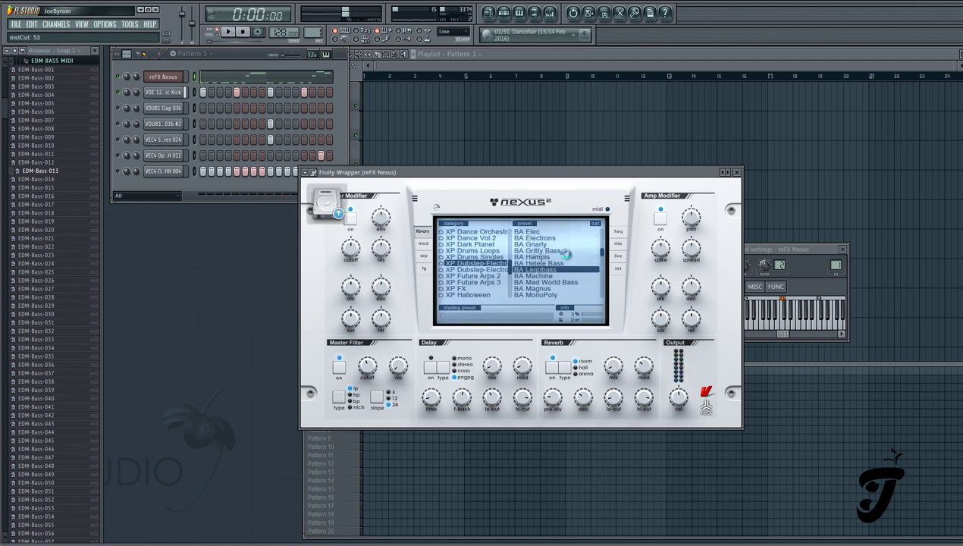
{"action": "scroll", "coordinate": [566, 256], "scroll_direction": "down", "scroll_amount": 3}
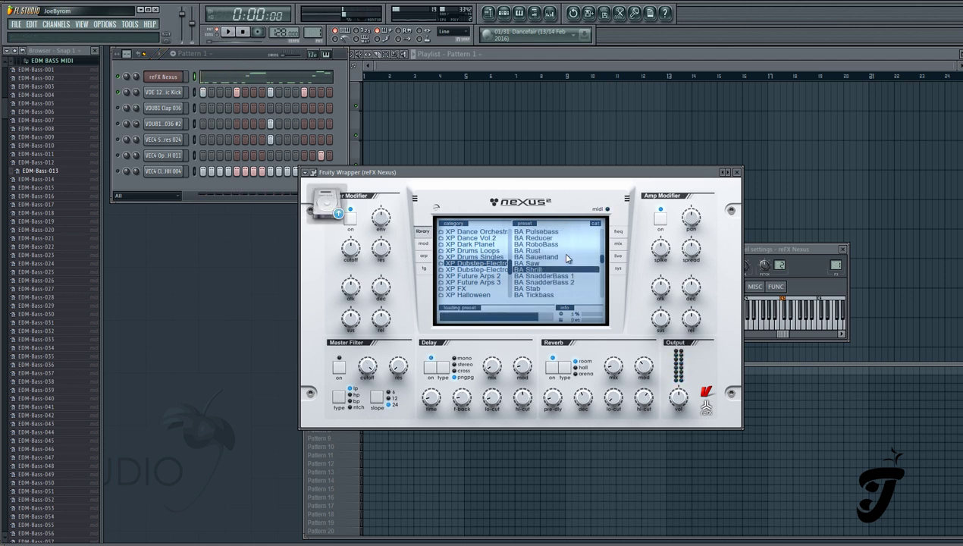
{"action": "scroll", "coordinate": [566, 258], "scroll_direction": "down", "scroll_amount": 1}
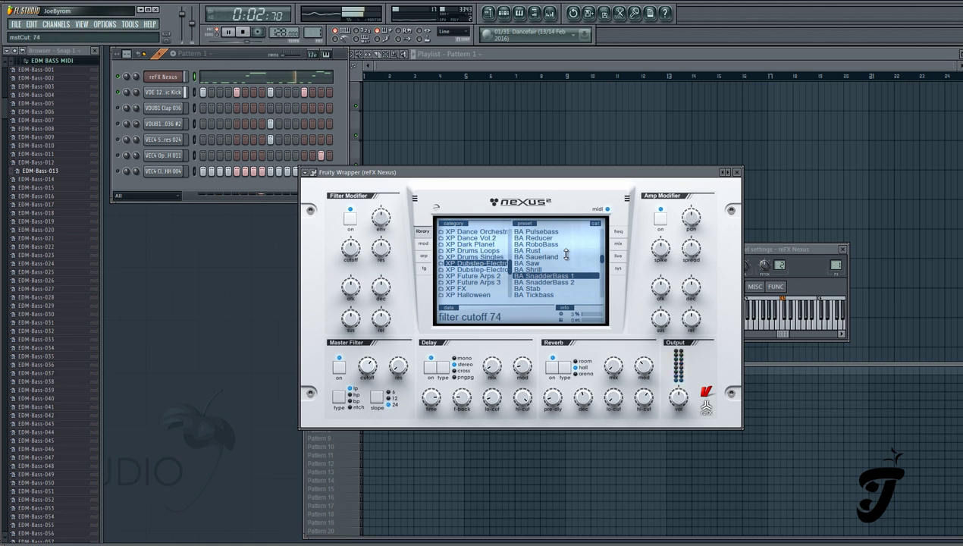
{"action": "left_click_drag", "start_coordinate": [367, 366], "coordinate": [367, 328]}
{"action": "key", "text": "space"}
Step: Load EDM-Bass-023 onto the reFX Nexus channel and play it with the BA Volga preset
{"action": "left_click_drag", "start_coordinate": [39, 255], "coordinate": [220, 79]}
{"action": "key", "text": "space"}
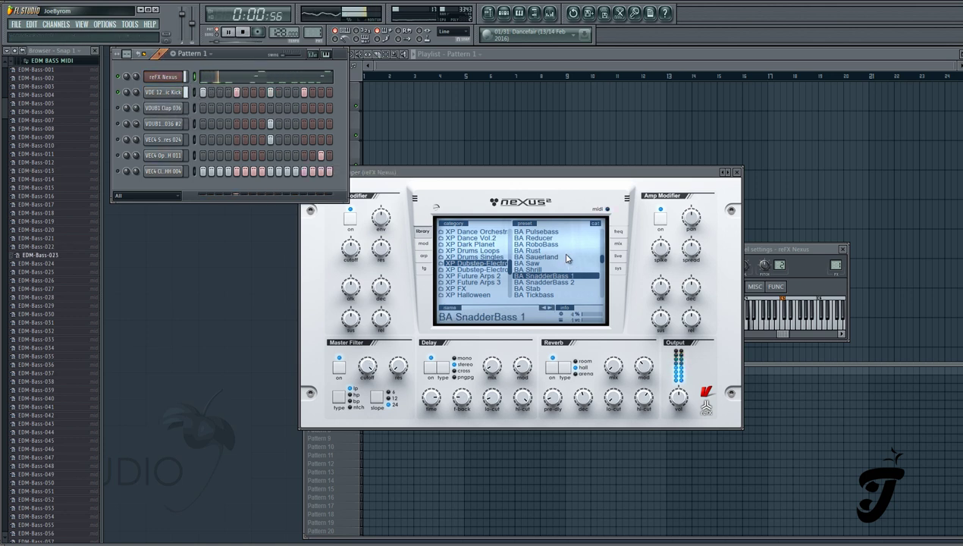
{"action": "left_click", "coordinate": [557, 294]}
{"action": "scroll", "coordinate": [565, 255], "scroll_direction": "down", "scroll_amount": 2}
{"action": "left_click", "coordinate": [561, 269]}
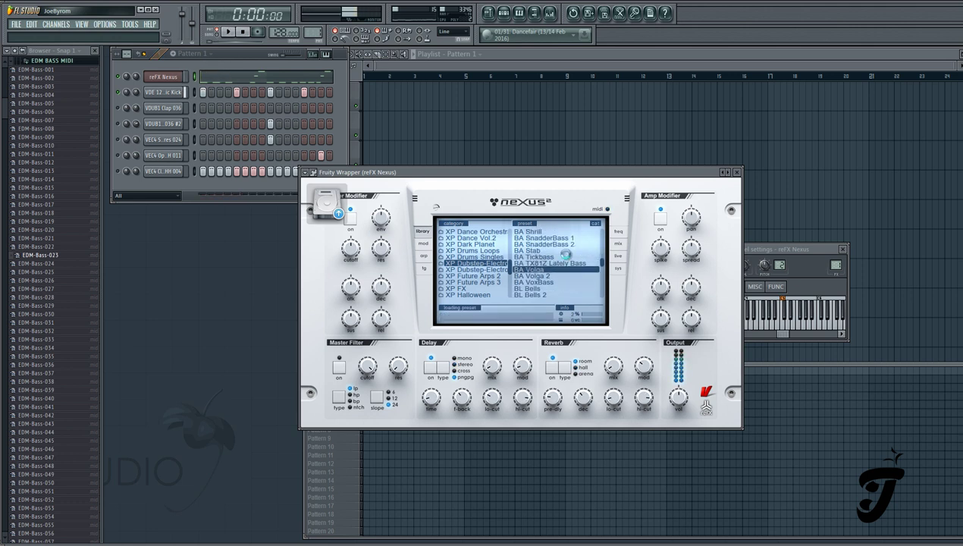
{"action": "key", "text": "space"}
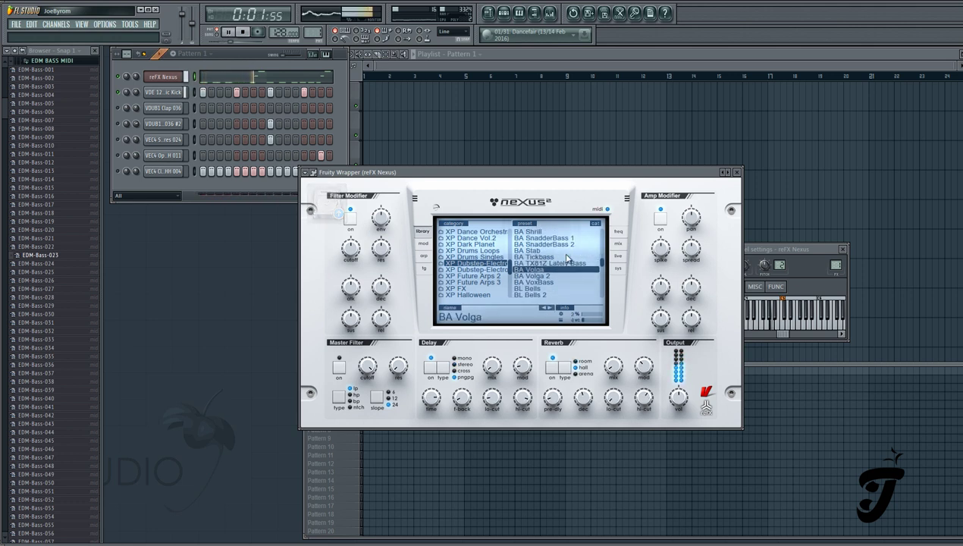
{"action": "key", "text": "space"}
Step: Load EDM-Bass-028 onto the reFX Nexus channel, clear the four kick steps and play the bass line
{"action": "left_click_drag", "start_coordinate": [40, 297], "coordinate": [159, 80]}
{"action": "right_click", "coordinate": [203, 91]}
{"action": "right_click", "coordinate": [236, 92]}
{"action": "right_click", "coordinate": [271, 92]}
{"action": "right_click", "coordinate": [304, 91]}
{"action": "key", "text": "space"}
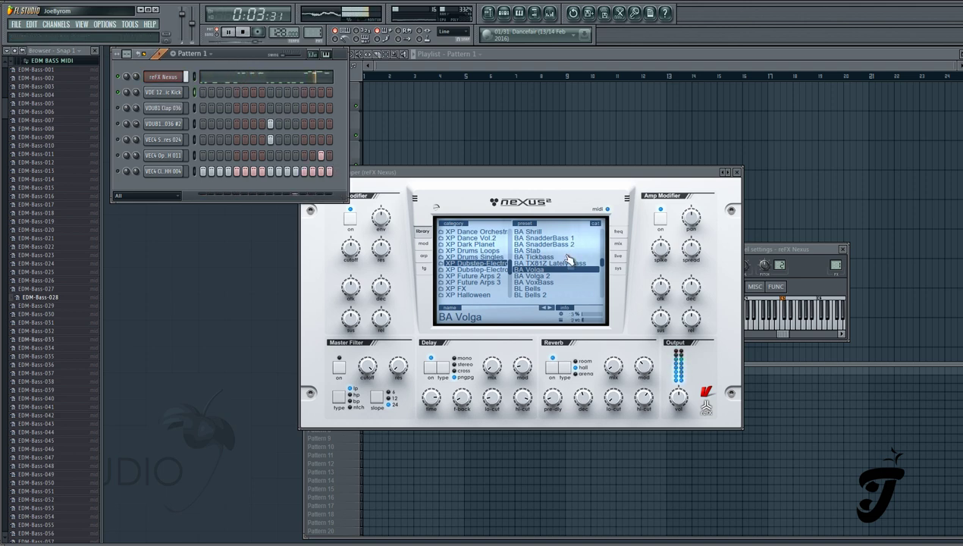
Step: Load EDM-Bass-039 onto the reFX Nexus channel, set the VDE kick on steps 1 and 7 and play the bass line
{"action": "mouse_move", "coordinate": [41, 390]}
{"action": "left_mouse_down"}
{"action": "mouse_move", "coordinate": [182, 85]}
{"action": "mouse_move", "coordinate": [170, 78]}
{"action": "left_mouse_up"}
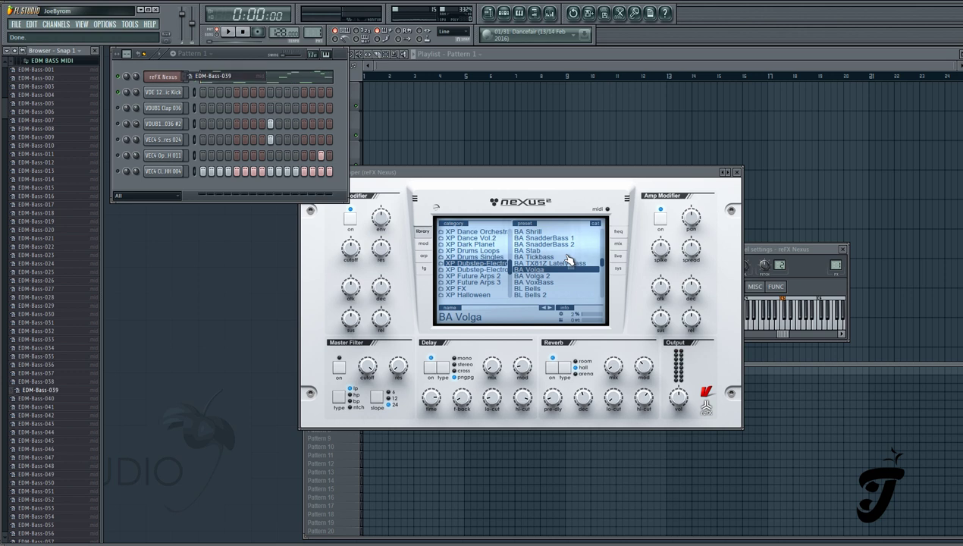
{"action": "key", "text": "space"}
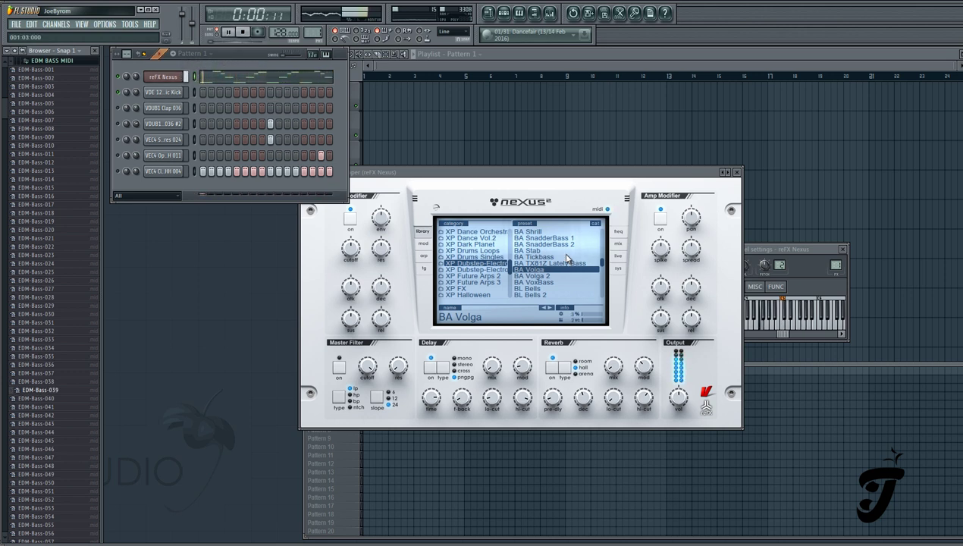
{"action": "key", "text": "space"}
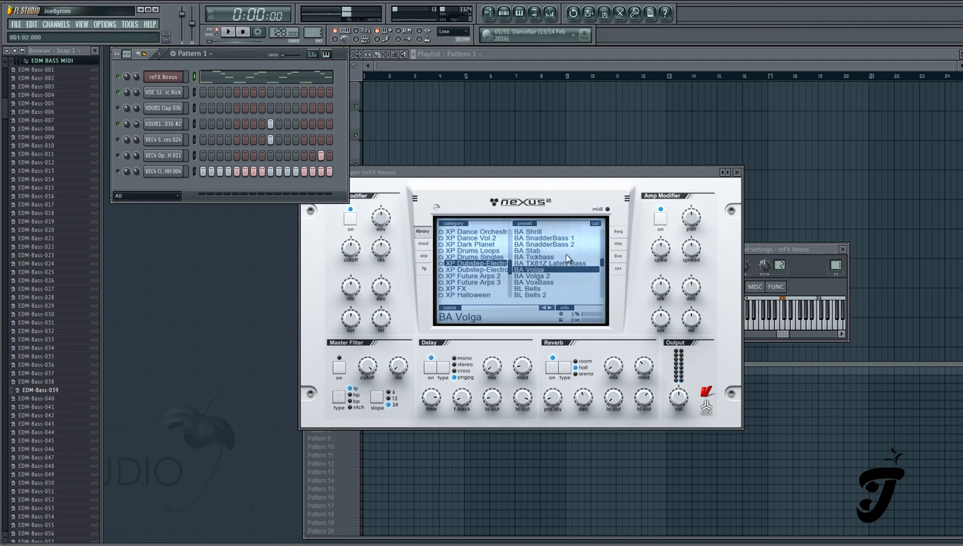
{"action": "key", "text": "space"}
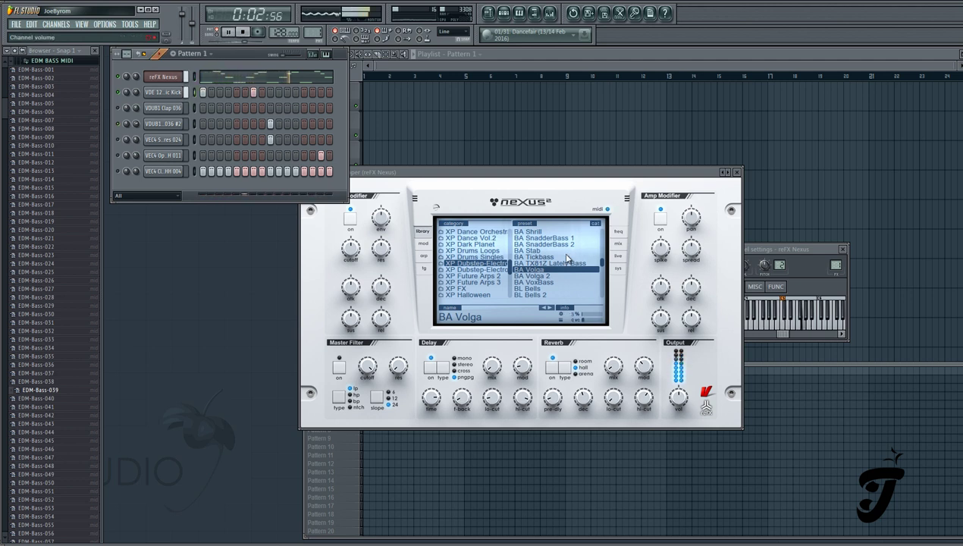
Step: Switch Nexus to the BA VoxBass preset and raise the master filter cutoff to 127 while playing the bass line
{"action": "left_click", "coordinate": [339, 367]}
{"action": "left_click_drag", "start_coordinate": [367, 367], "coordinate": [367, 421]}
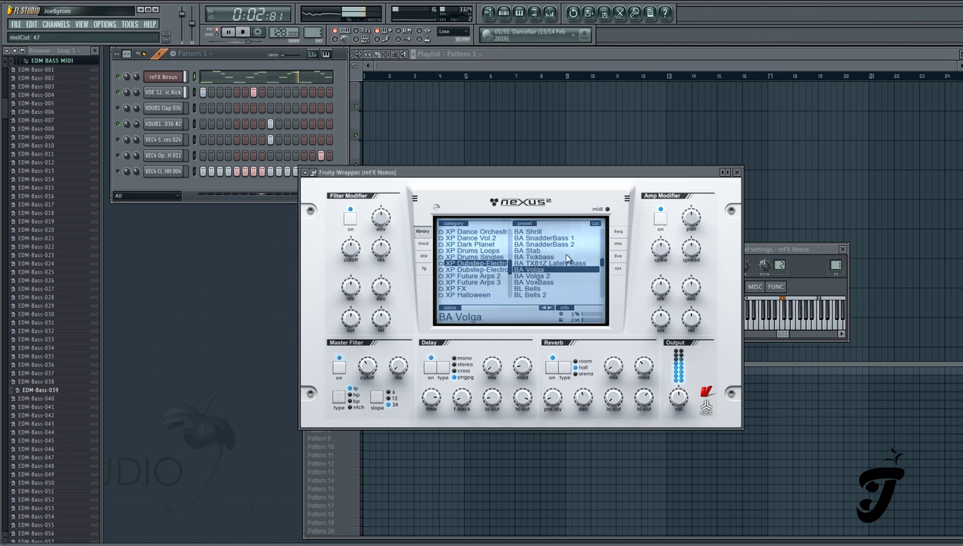
{"action": "left_click", "coordinate": [556, 282]}
{"action": "key", "text": "space"}
{"action": "key", "text": "space"}
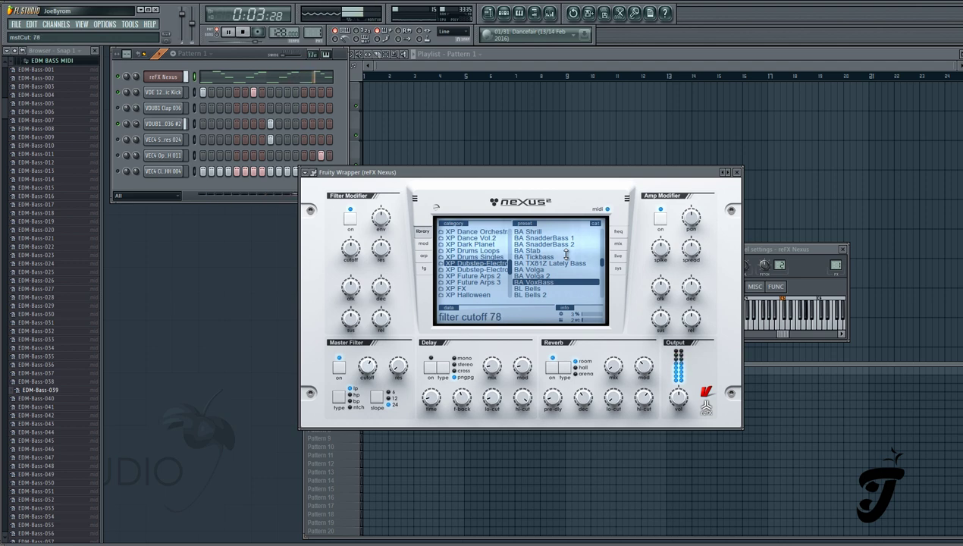
{"action": "key", "text": "space"}
{"action": "left_click_drag", "start_coordinate": [38, 440], "coordinate": [93, 179]}
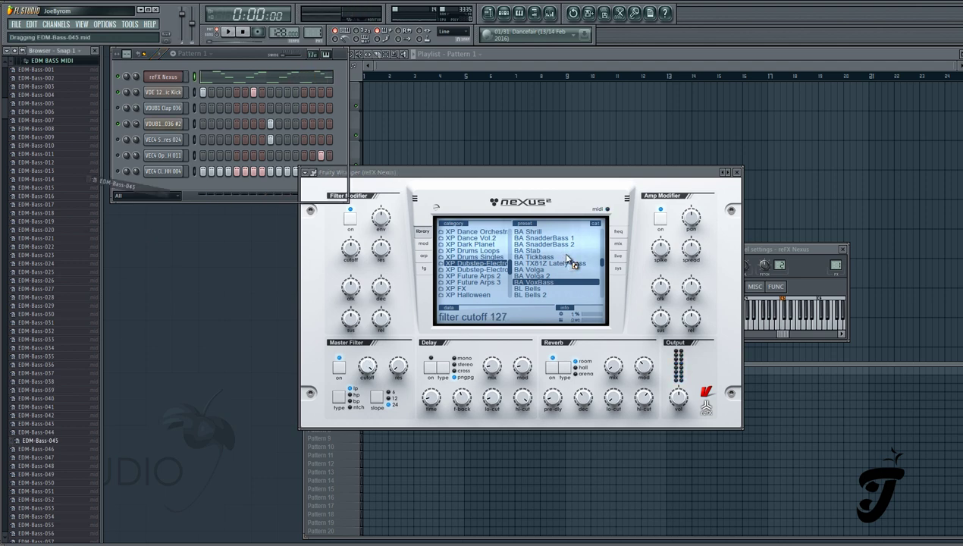
{"action": "left_click_drag", "start_coordinate": [571, 261], "coordinate": [566, 260]}
{"action": "key", "text": "ctrl+z"}
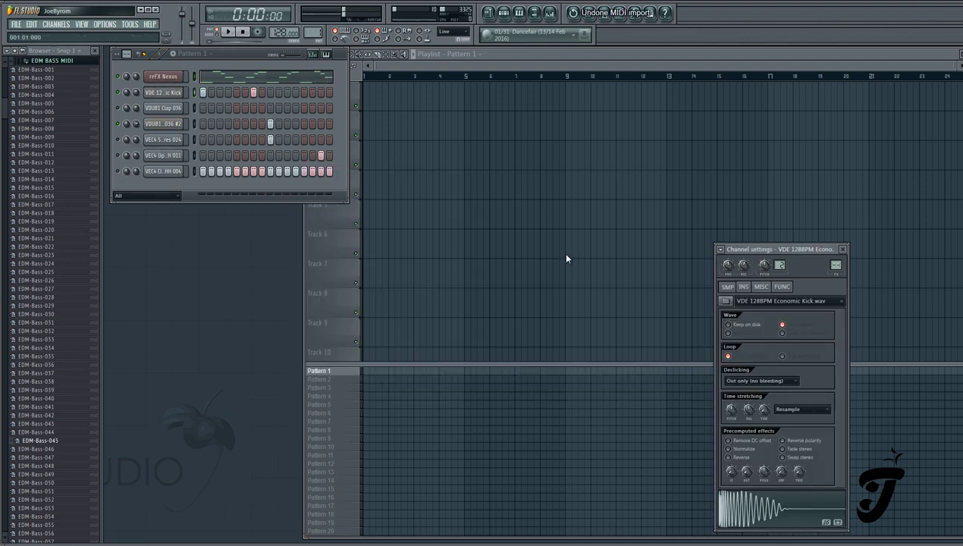
Step: Load EDM-Bass-047 onto the reFX Nexus channel and play it with the BA VoxBass preset
{"action": "key", "text": "Down"}
{"action": "key", "text": "Down"}
{"action": "key", "text": "Return"}
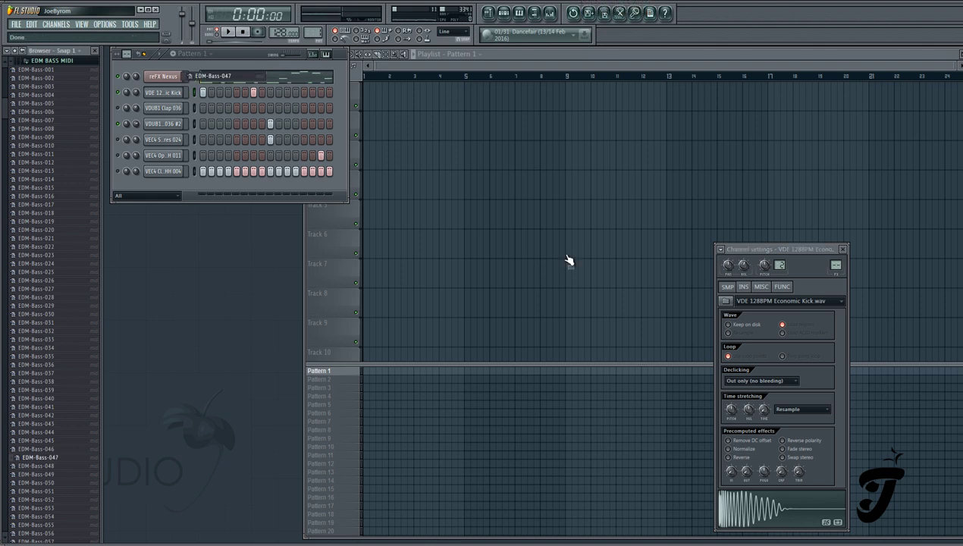
{"action": "key", "text": "space"}
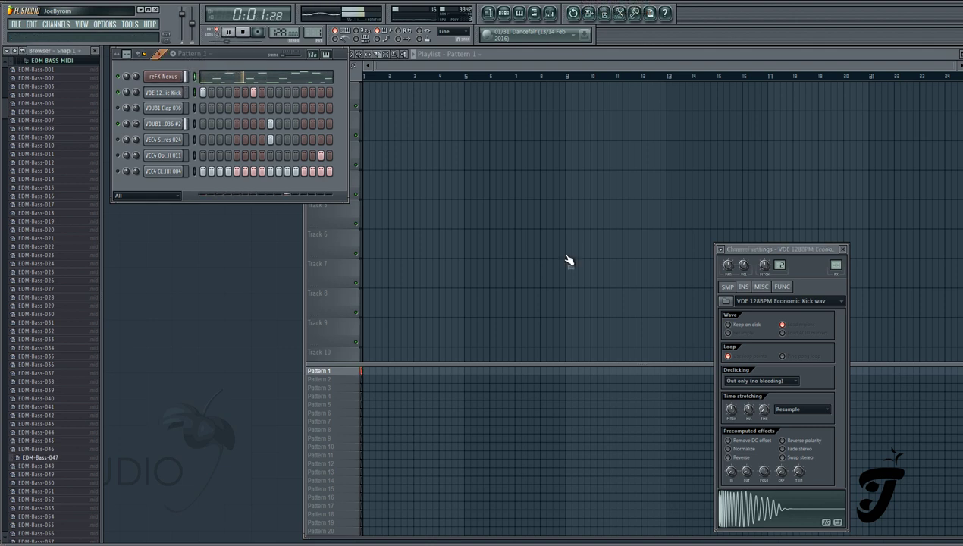
{"action": "key", "text": "Down"}
{"action": "key", "text": "Up"}
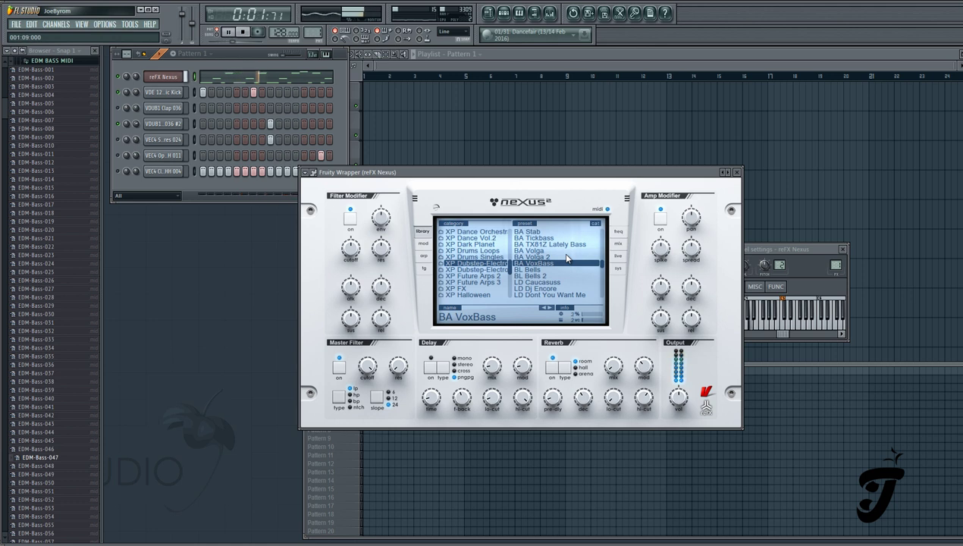
Step: Clear the step 9 hits in the two channels above the VEC4 hats and fill the VDE kick channel each 4 steps
{"action": "key", "text": "ctrl+alt+z"}
{"action": "key", "text": "ctrl+alt+z"}
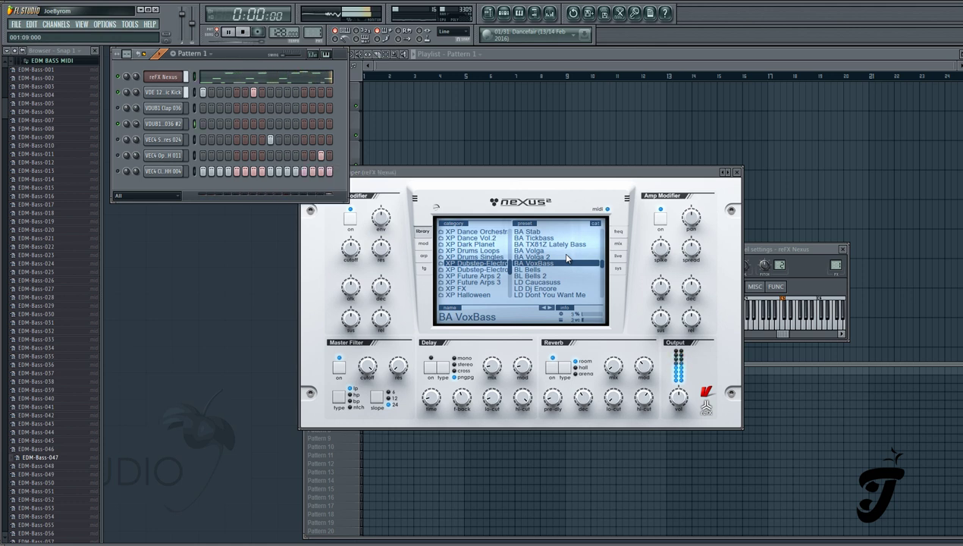
{"action": "right_click", "coordinate": [254, 92]}
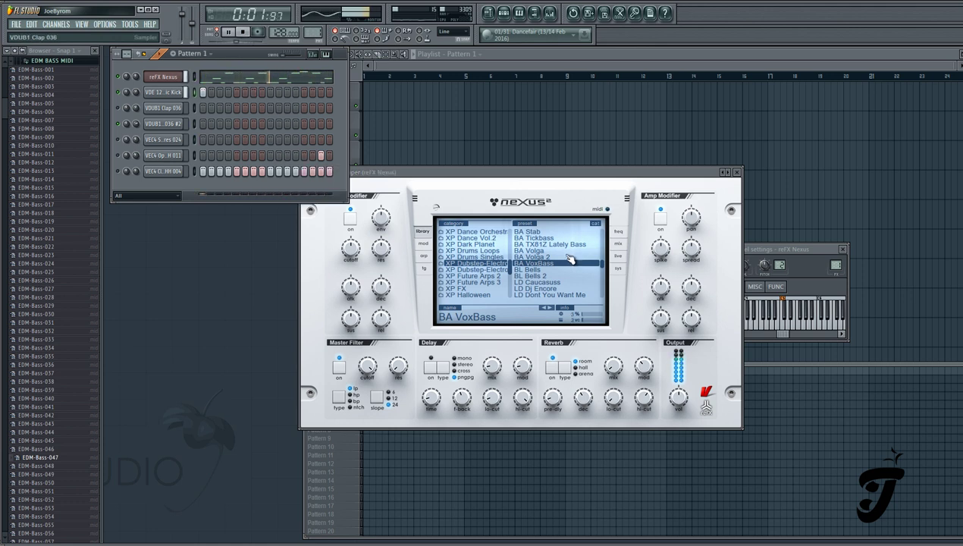
{"action": "key", "text": "space"}
{"action": "right_click", "coordinate": [163, 92]}
{"action": "left_click", "coordinate": [212, 176]}
{"action": "key", "text": "space"}
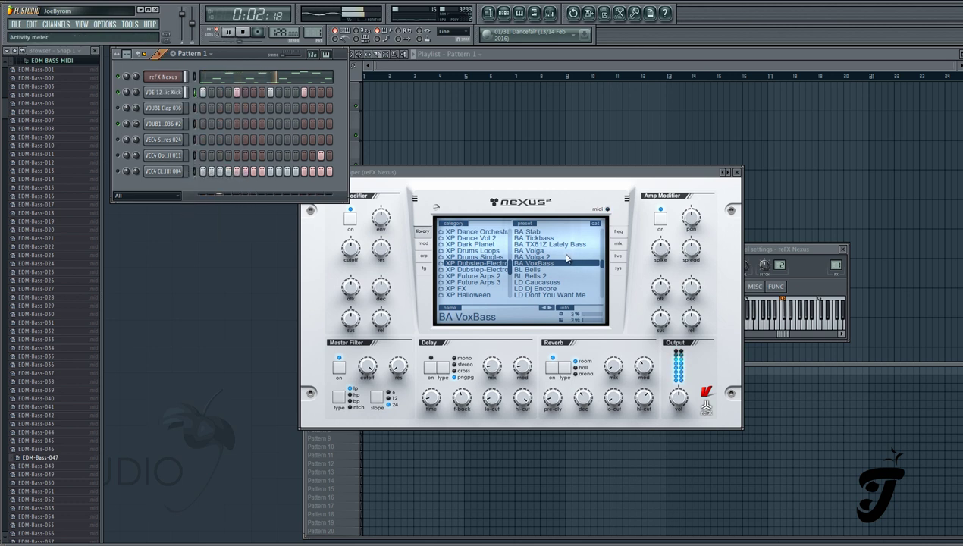
Step: Switch Nexus to the PL Spacepluck 2 preset and play EDM-Lead-24 from the EDM LEAD MIDI folder on its channel
{"action": "left_click", "coordinate": [566, 259]}
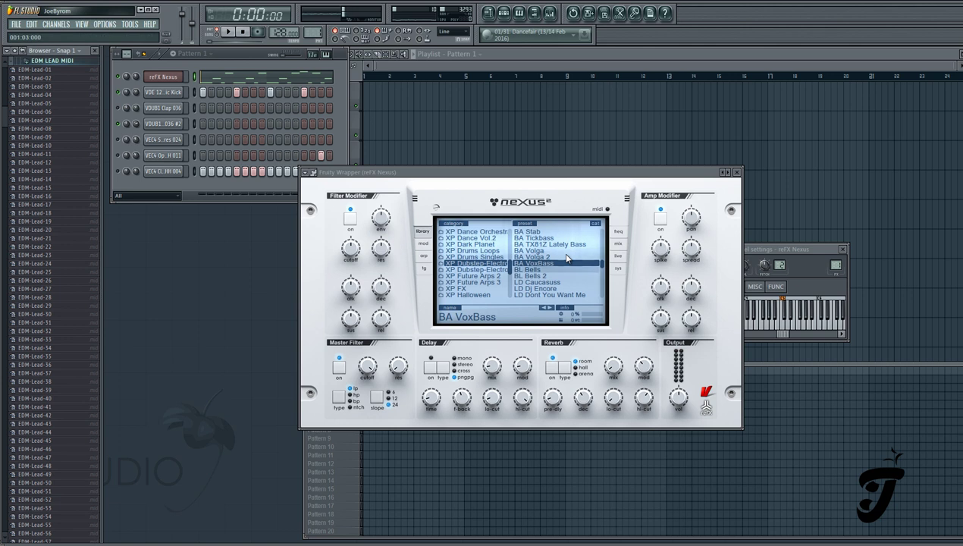
{"action": "scroll", "coordinate": [567, 259], "scroll_direction": "down", "scroll_amount": 5}
{"action": "left_click", "coordinate": [567, 269]}
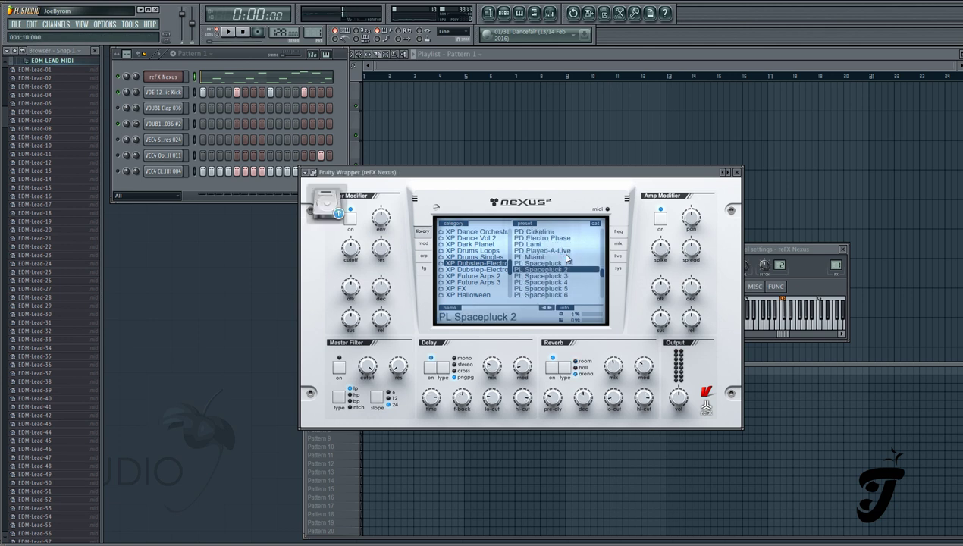
{"action": "left_click_drag", "start_coordinate": [39, 264], "coordinate": [158, 79]}
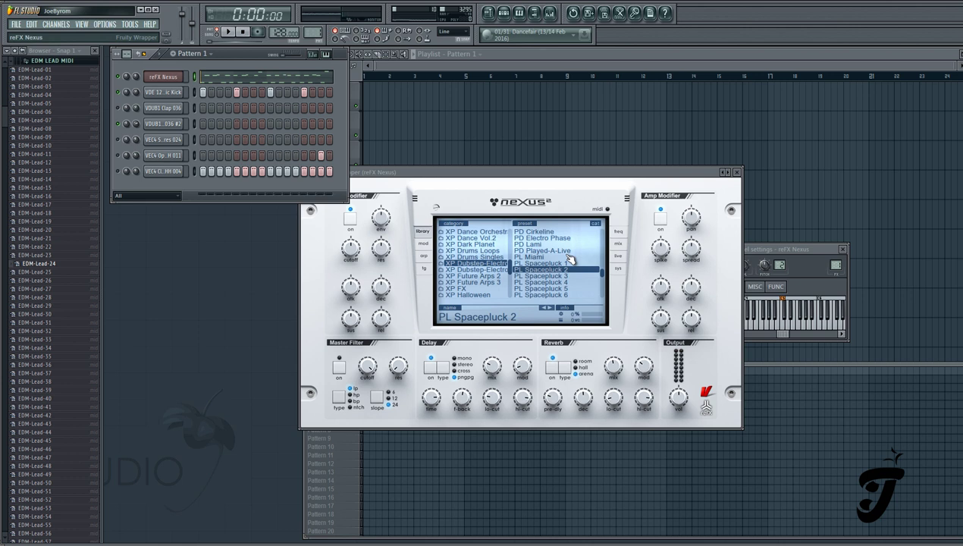
{"action": "key", "text": "space"}
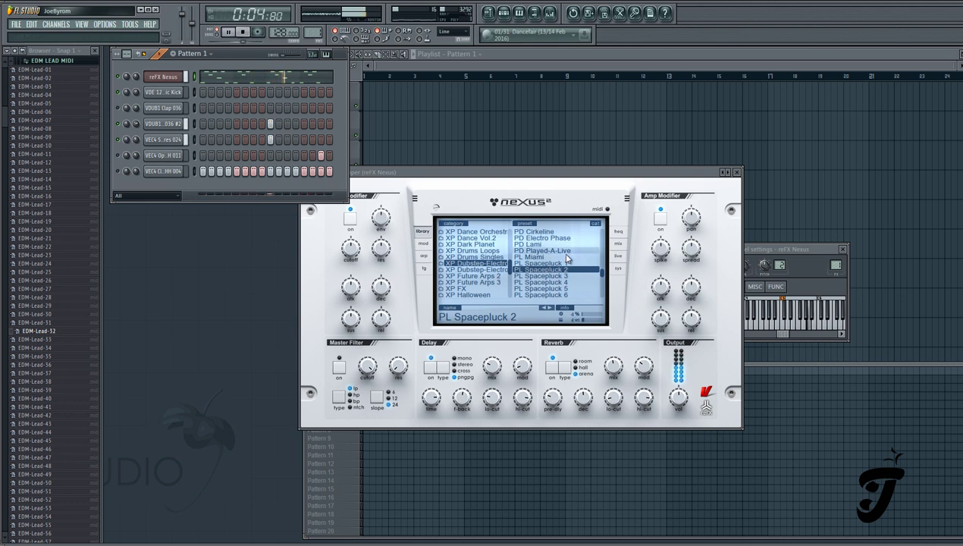
Step: Audition EDM-Lead-32 on the reFX Nexus channel with the PL Spacepluck 5 and PL Starry presets
{"action": "key", "text": "Down"}
{"action": "key", "text": "Down"}
{"action": "key", "text": "Down"}
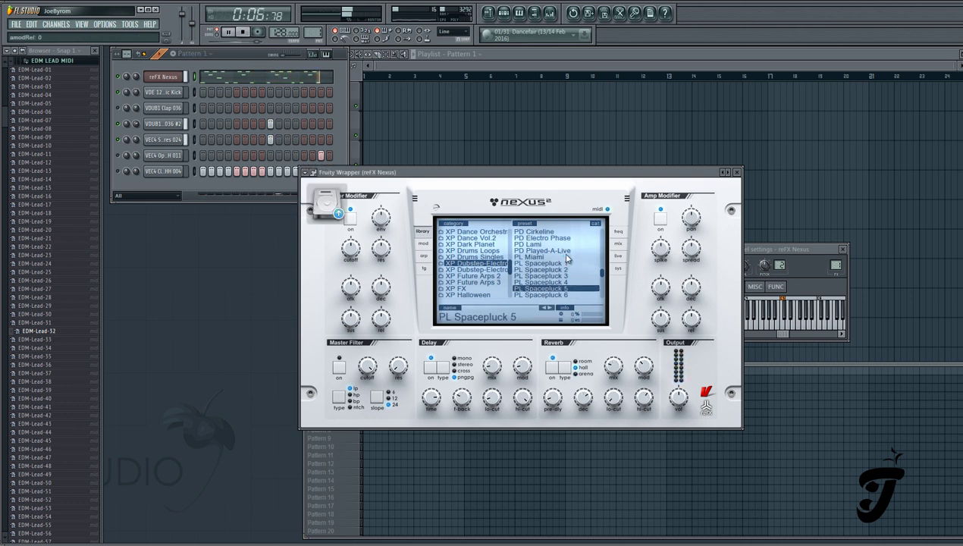
{"action": "scroll", "coordinate": [565, 254], "scroll_direction": "down", "scroll_amount": 5}
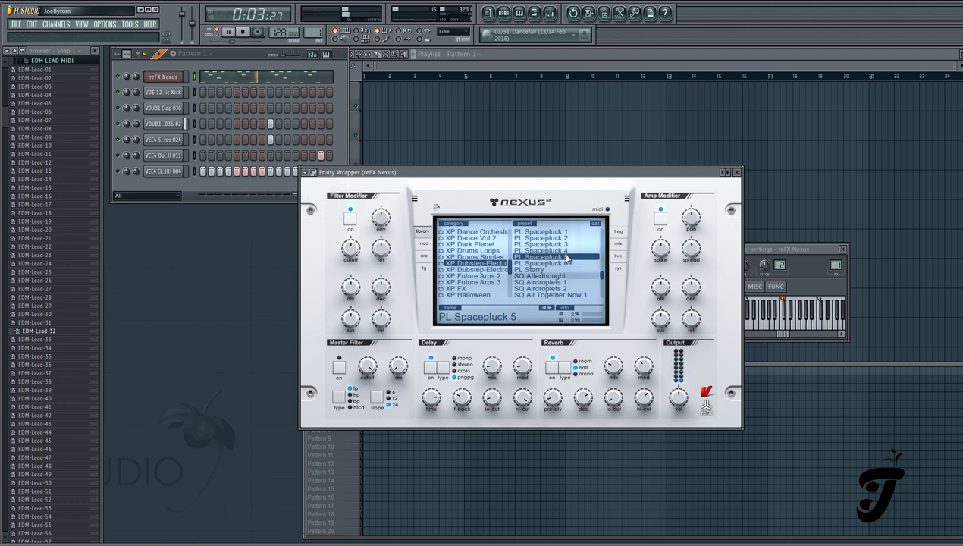
{"action": "key", "text": "Down"}
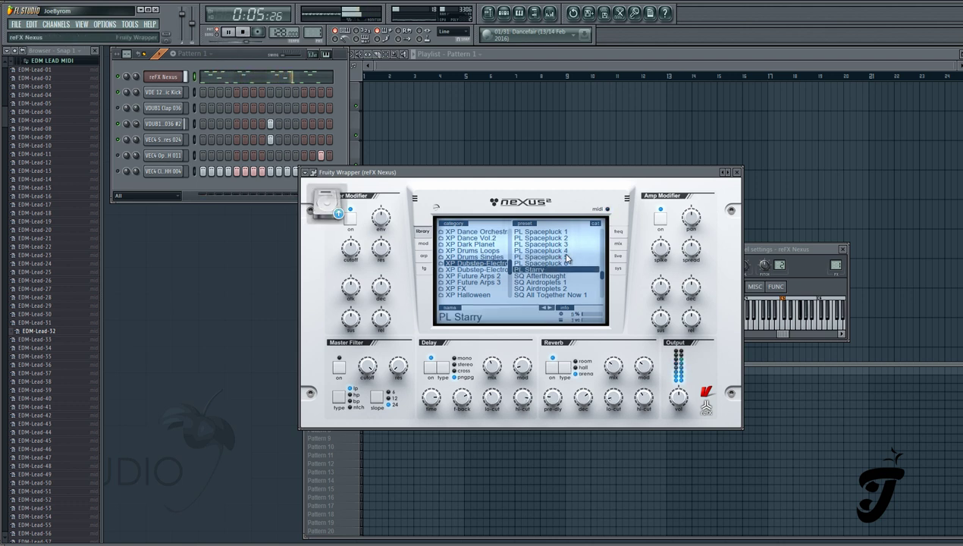
Step: Load EDM-Lead-35 onto the reFX Nexus channel and play it several times with the PL Starry preset
{"action": "key", "text": "space"}
{"action": "mouse_move", "coordinate": [38, 356]}
{"action": "left_mouse_down"}
{"action": "mouse_move", "coordinate": [152, 127]}
{"action": "mouse_move", "coordinate": [161, 77]}
{"action": "left_mouse_up"}
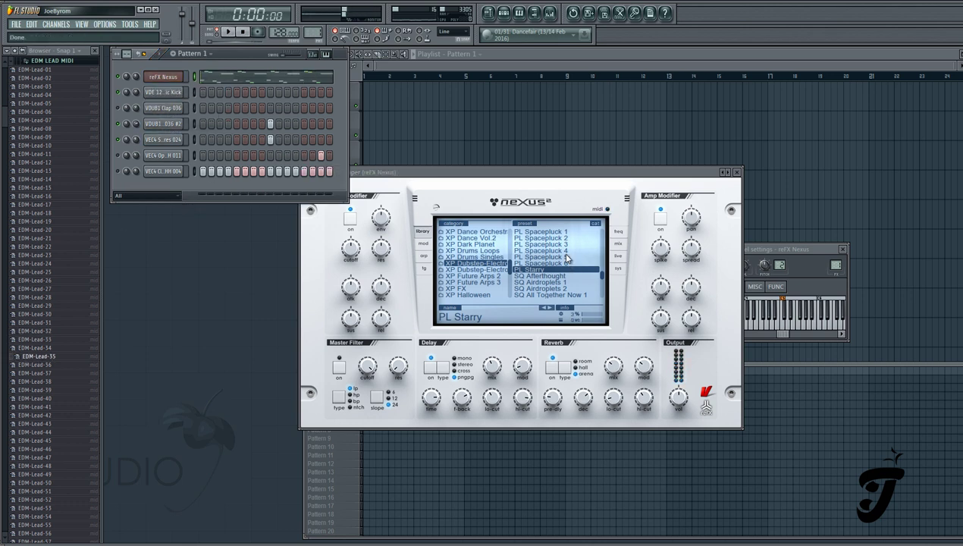
{"action": "key", "text": "space"}
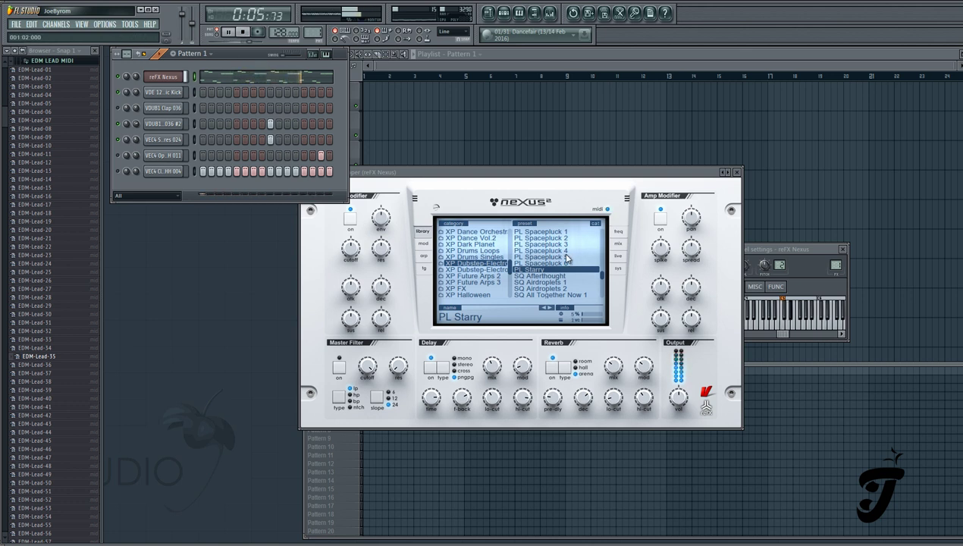
{"action": "key", "text": "space"}
{"action": "key", "text": "space"}
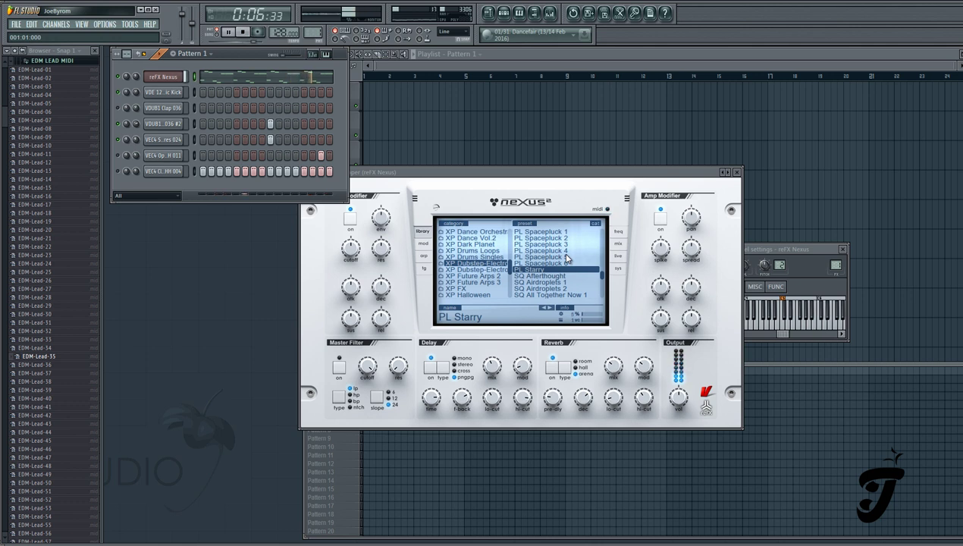
{"action": "key", "text": "space"}
{"action": "key", "text": "space"}
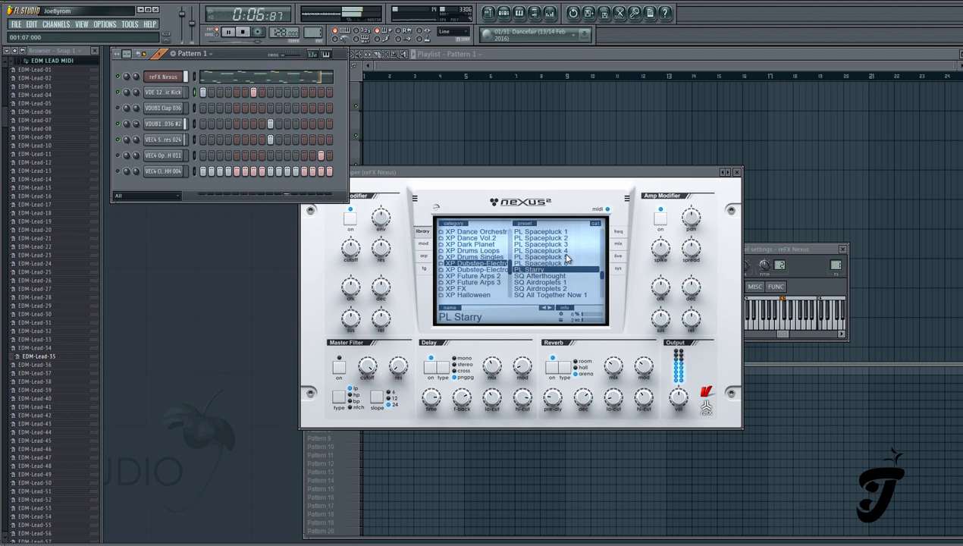
{"action": "key", "text": "space"}
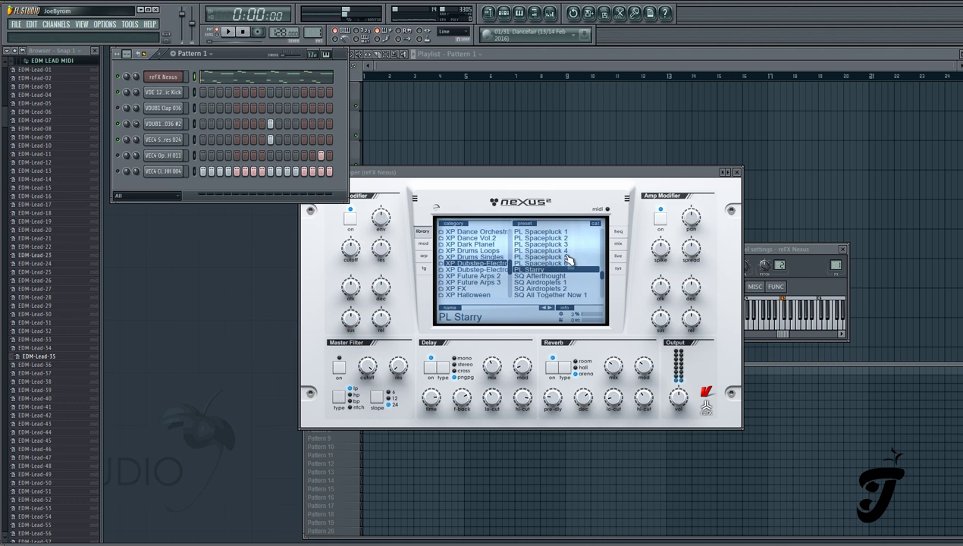
Step: Load EDM-Lead-17 onto the reFX Nexus channel and play it while sweeping the enabled master filter's cutoff
{"action": "left_click", "coordinate": [567, 254]}
{"action": "left_click_drag", "start_coordinate": [38, 204], "coordinate": [146, 99]}
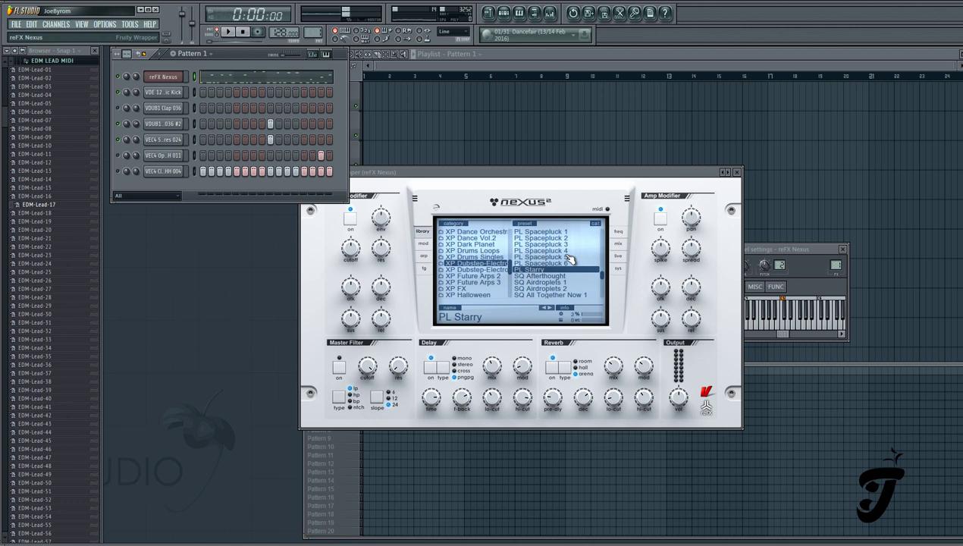
{"action": "key", "text": "space"}
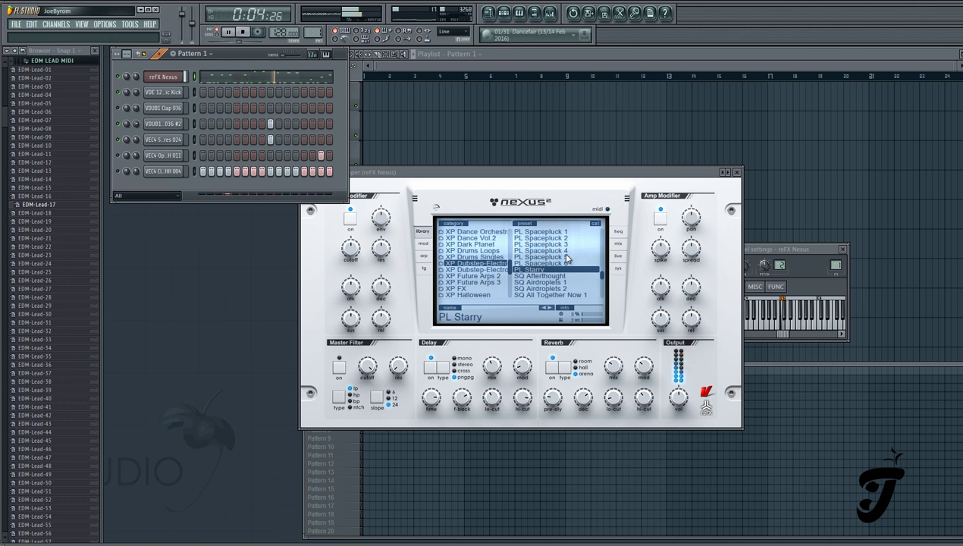
{"action": "left_click", "coordinate": [567, 260]}
{"action": "left_click_drag", "start_coordinate": [568, 260], "coordinate": [565, 254]}
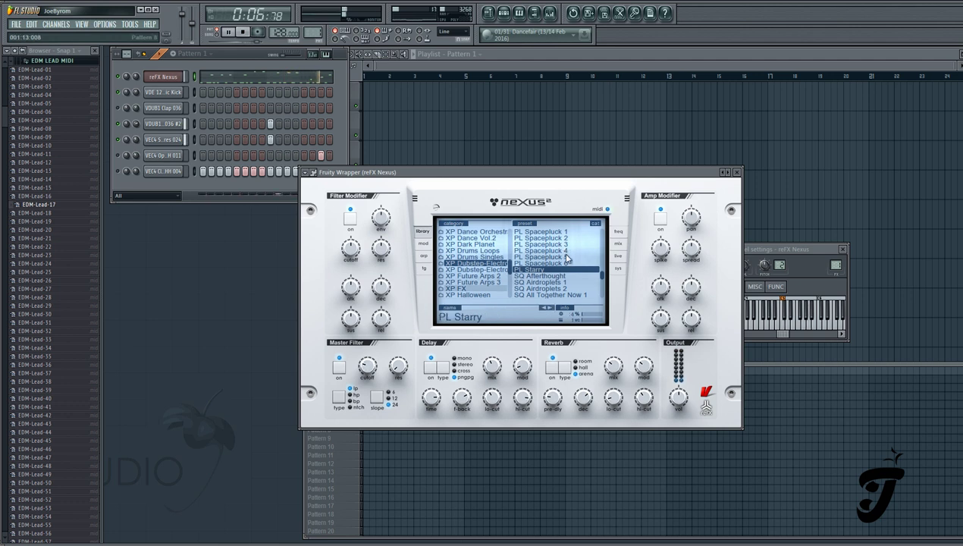
{"action": "key", "text": "space"}
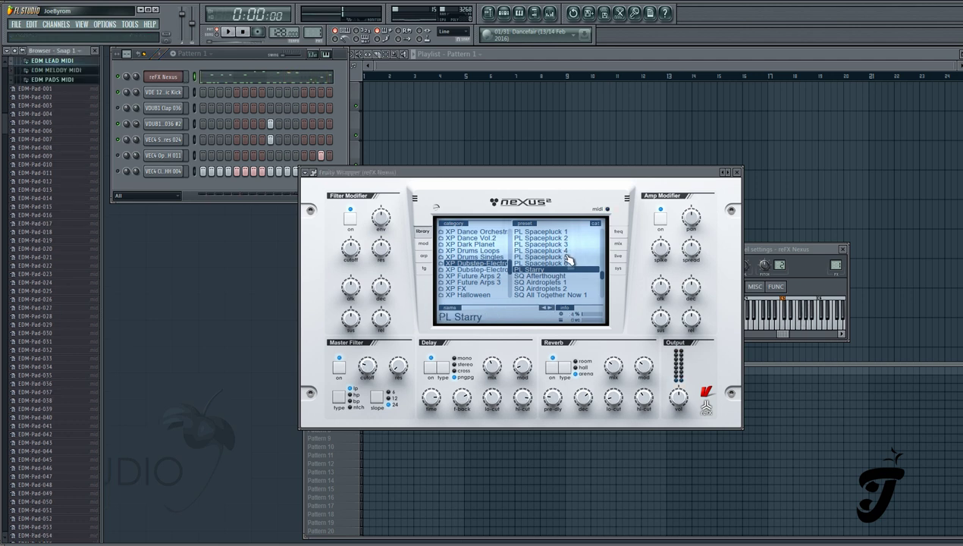